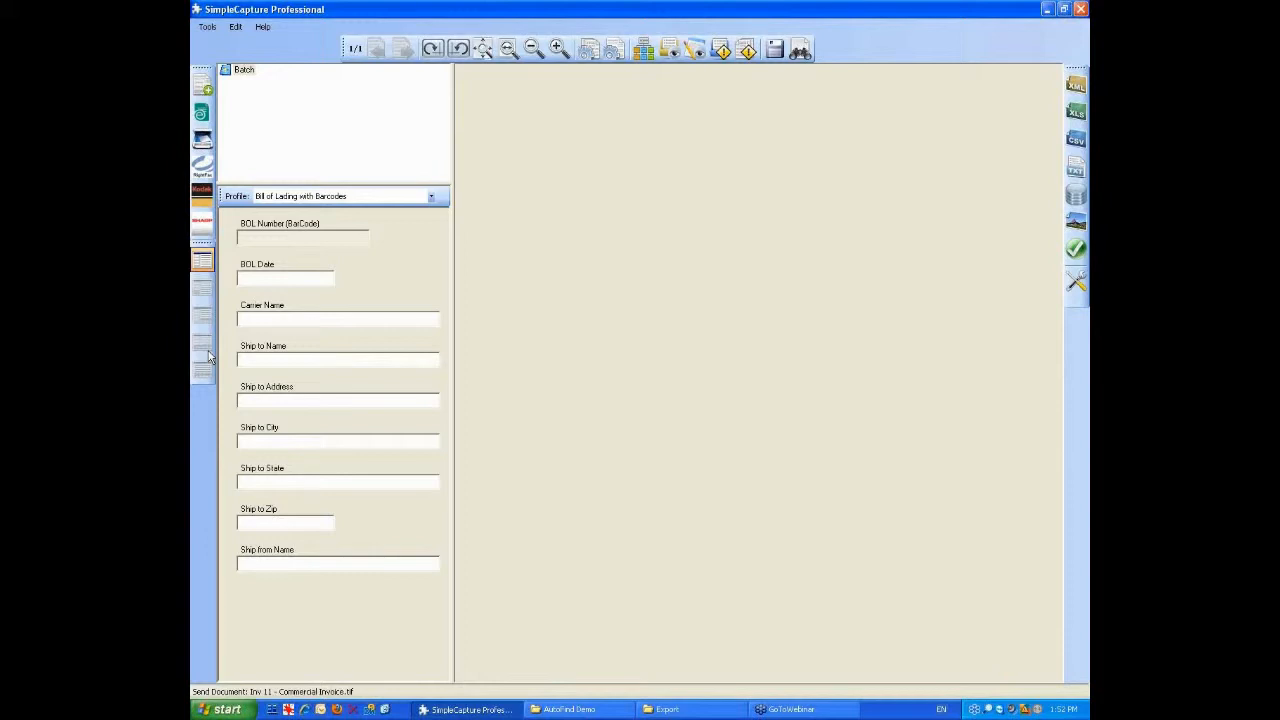
Load BOL 01.tif and BOL 02.pdf from the BOL folder into the batch
{"action": "left_click", "coordinate": [201, 87]}
{"action": "left_click_drag", "start_coordinate": [584, 238], "coordinate": [543, 180]}
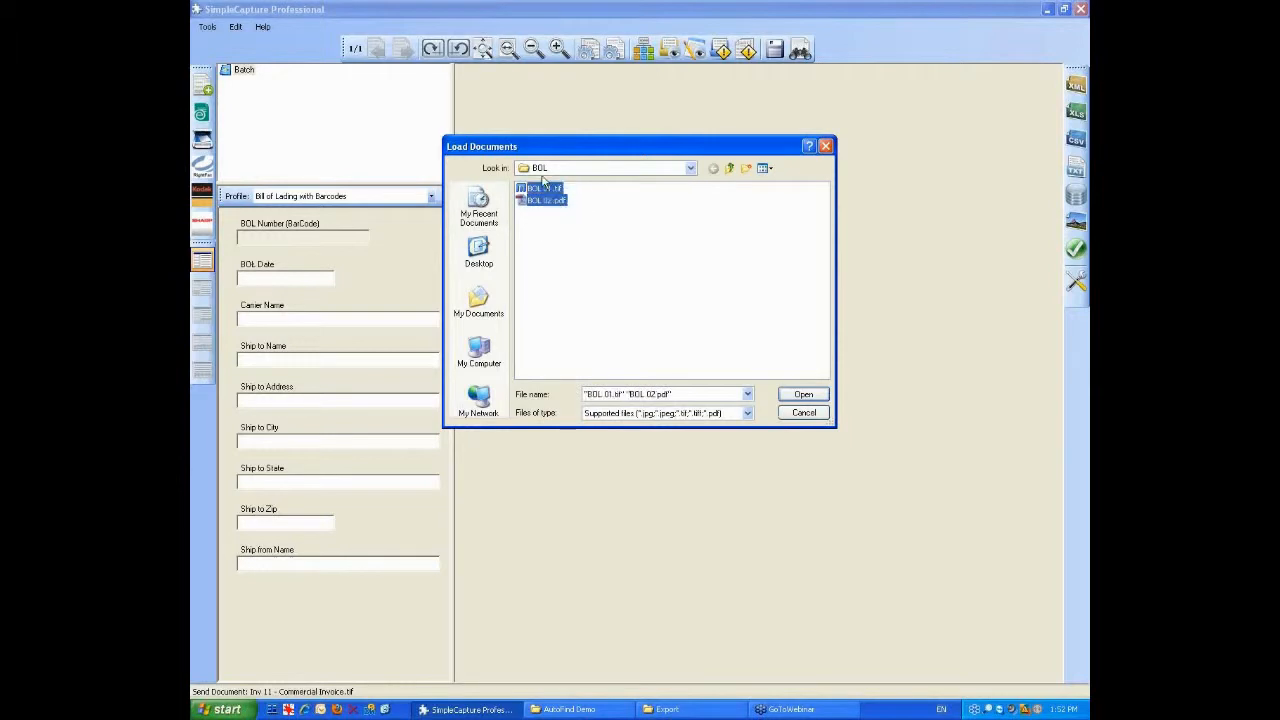
{"action": "left_click", "coordinate": [803, 394]}
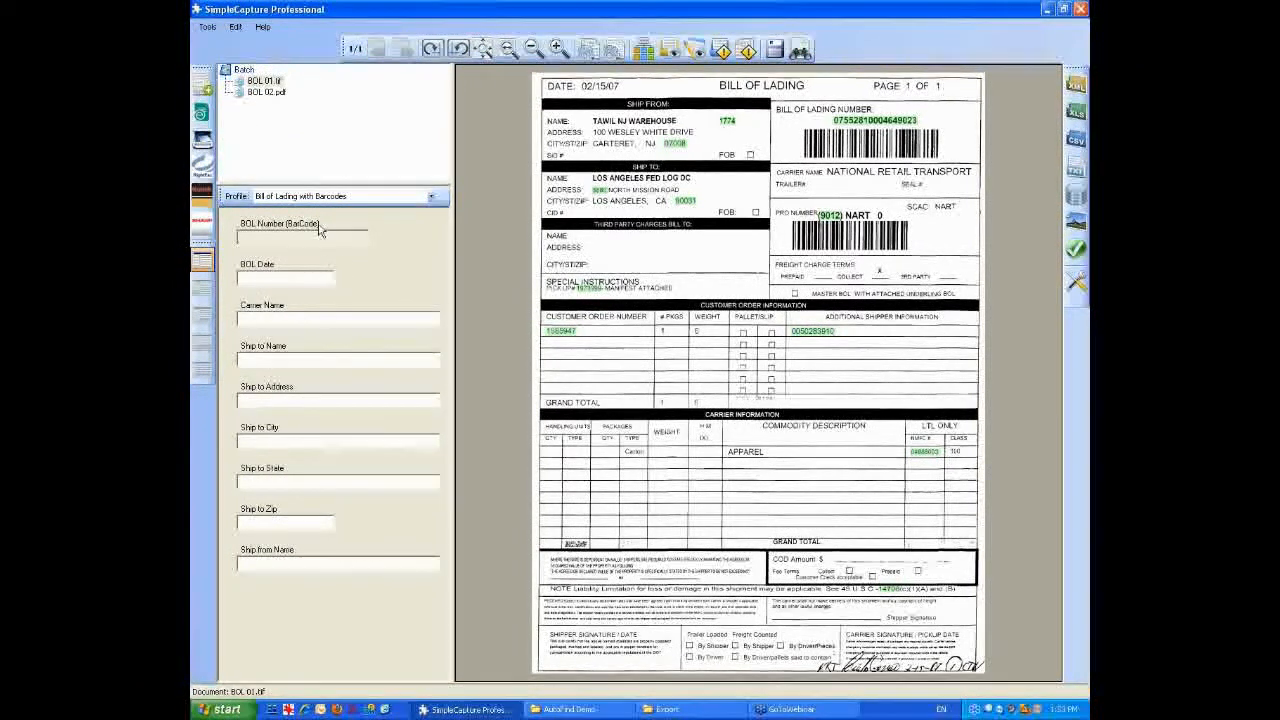
In the AutoFind Demo folder window, move Inv 04 to Inv 08 into Basic Invoice Hot Folder and Inv 09 to Inv 11 into Commercial Invoice HotFolder
{"action": "left_click", "coordinate": [615, 712]}
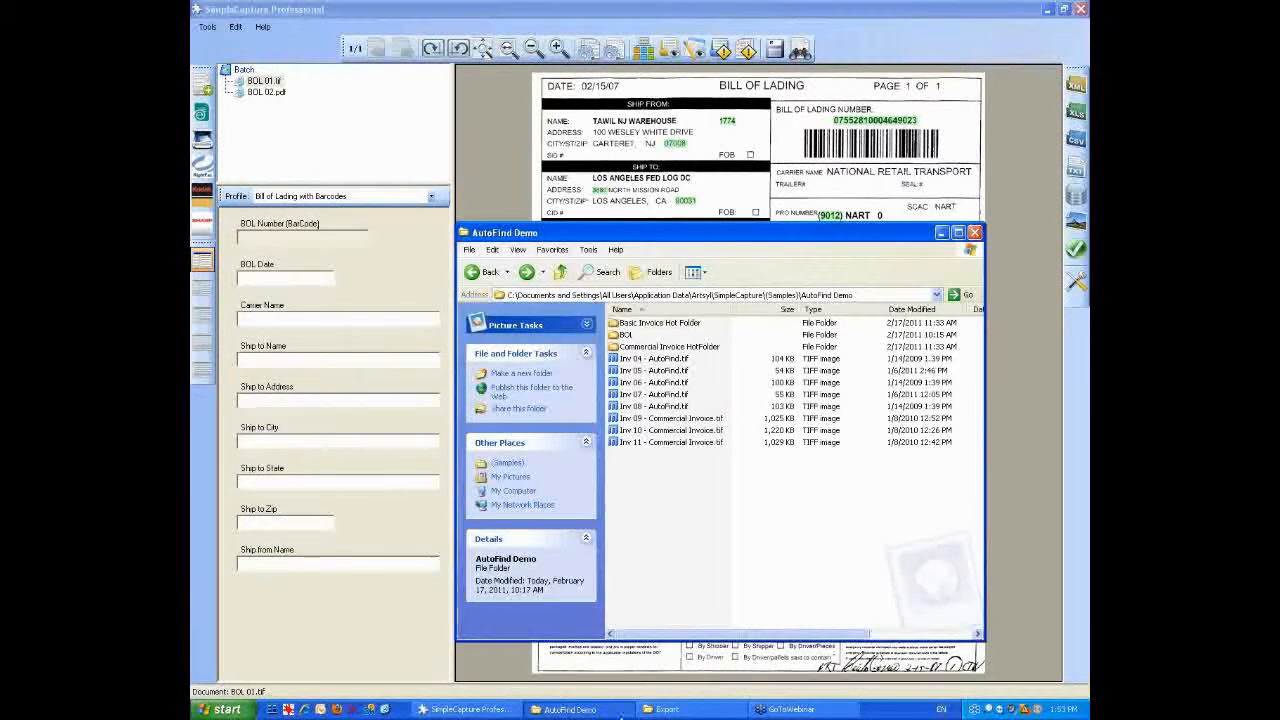
{"action": "left_click", "coordinate": [686, 322]}
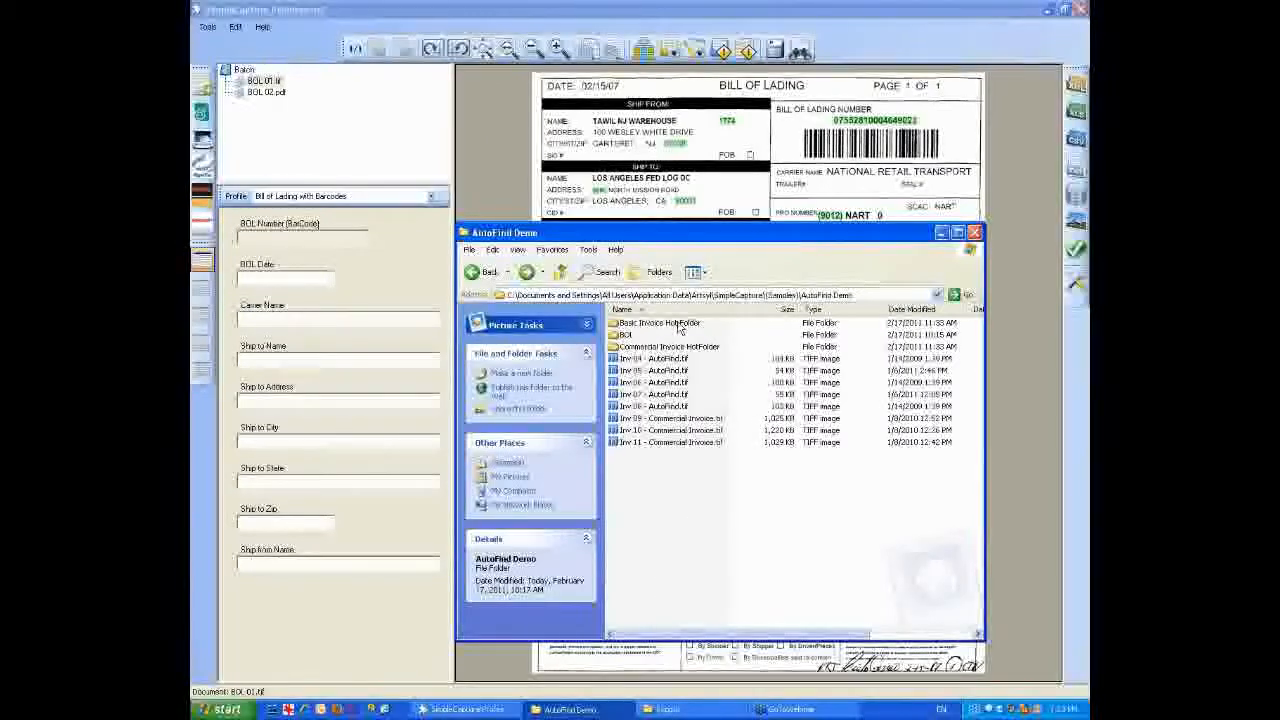
{"action": "left_click", "coordinate": [704, 348]}
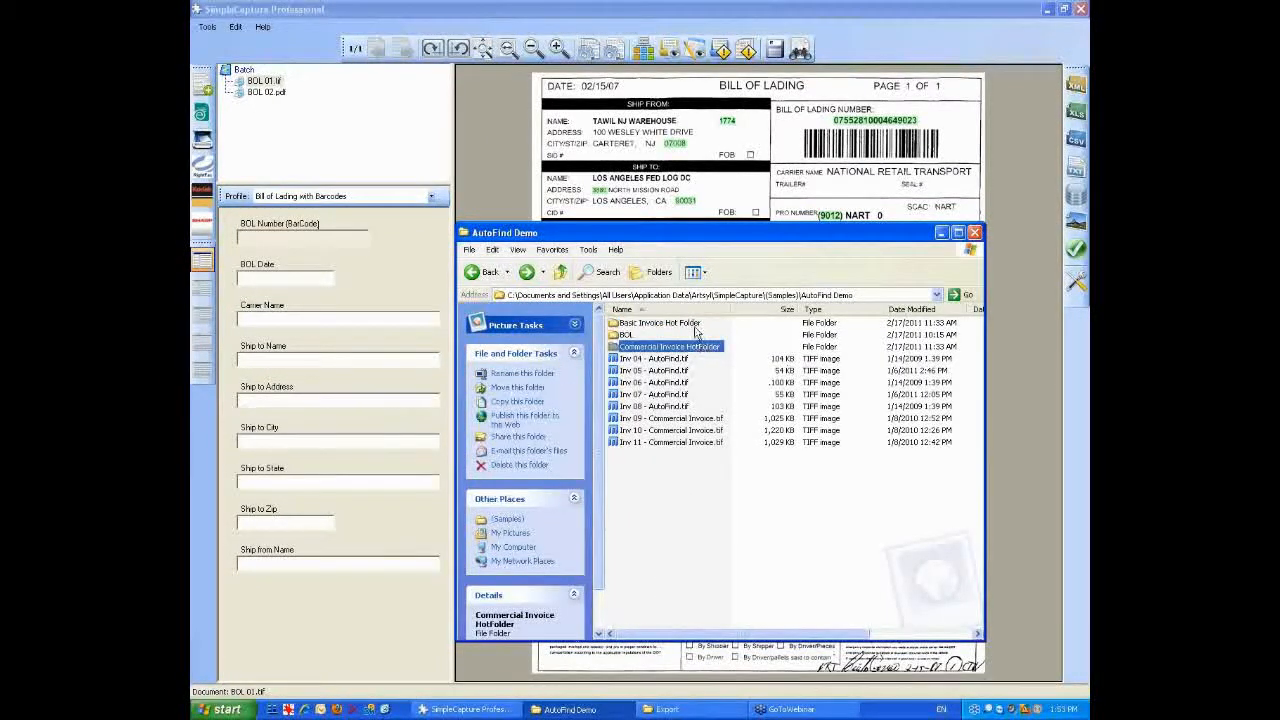
{"action": "left_click", "coordinate": [694, 324]}
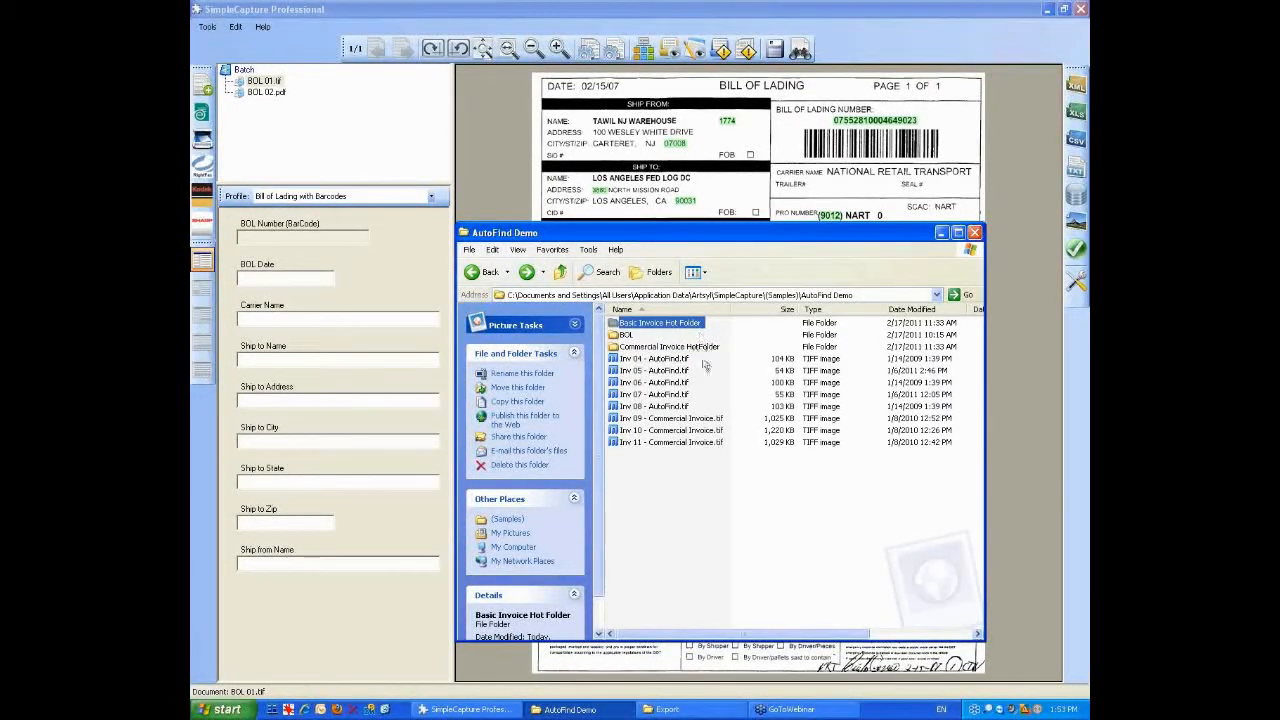
{"action": "left_click_drag", "start_coordinate": [700, 357], "coordinate": [658, 323]}
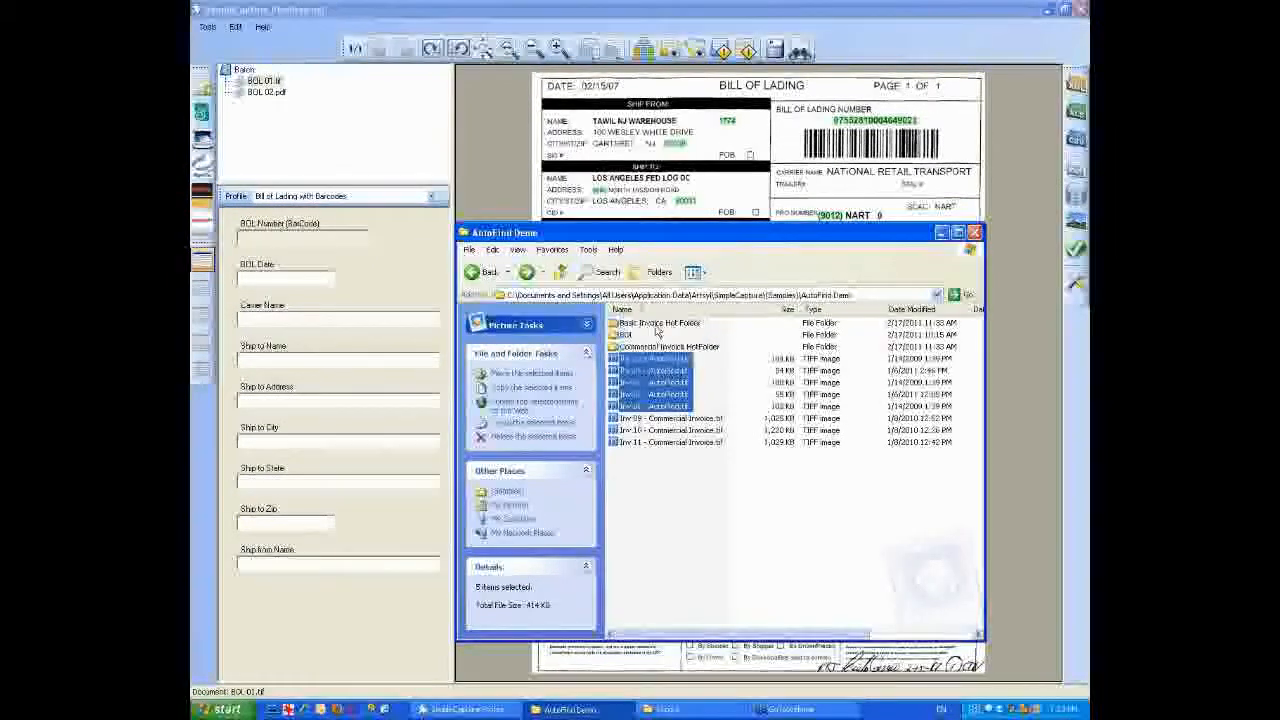
{"action": "left_click_drag", "start_coordinate": [676, 410], "coordinate": [651, 350]}
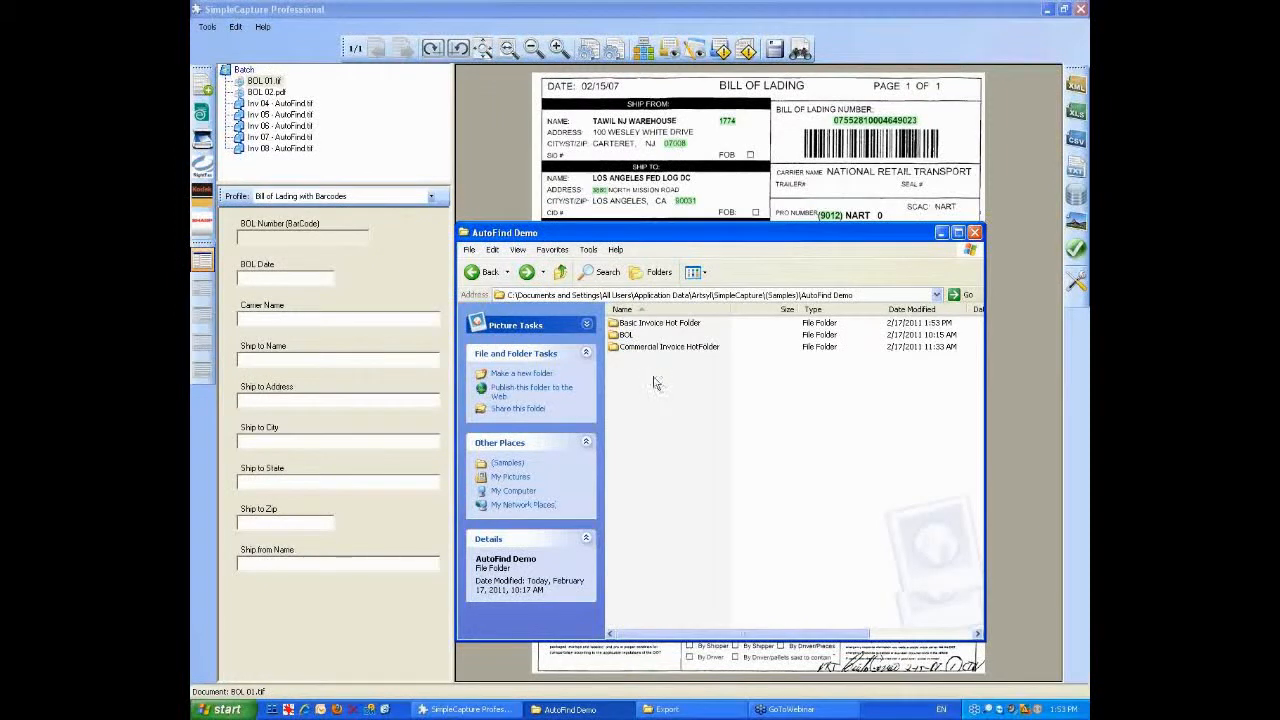
{"action": "left_click", "coordinate": [940, 232]}
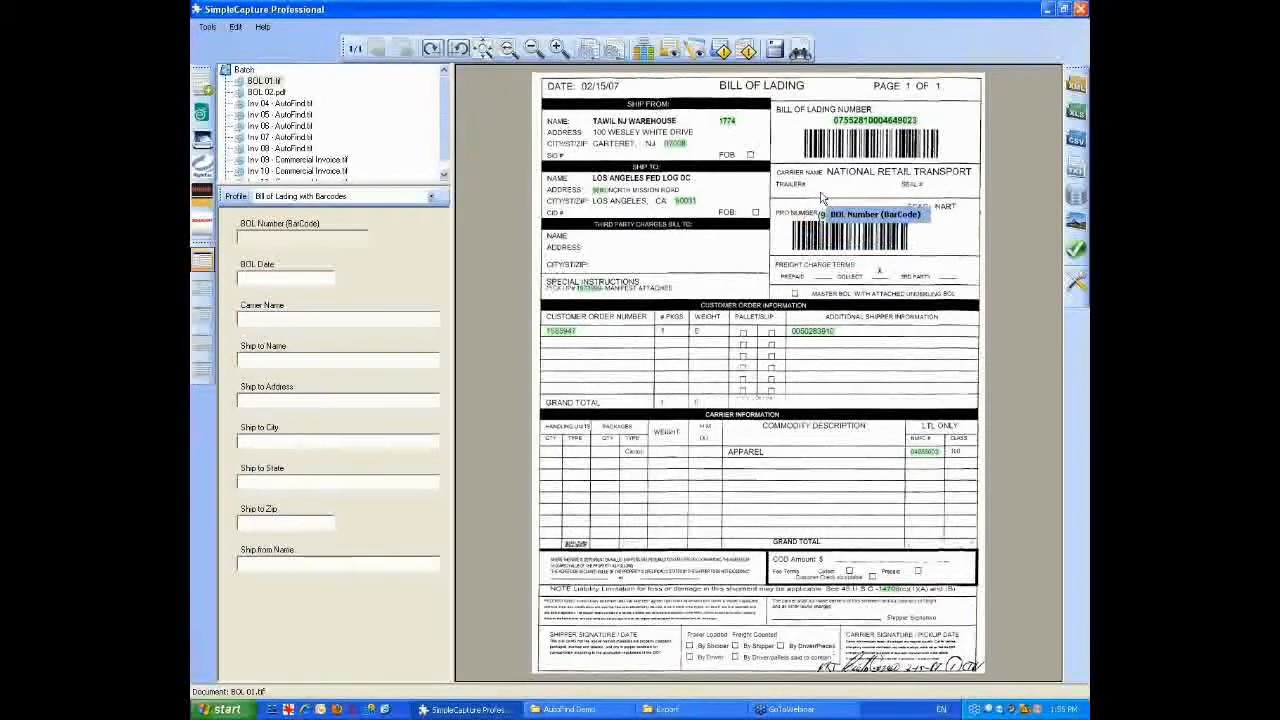
On BOL 01.tif, capture the upper barcode as BOL Number, 02/15/07 as BOL Date and NATIONAL RETAIL TRANSPORT as Carrier Name
{"action": "left_click", "coordinate": [855, 148]}
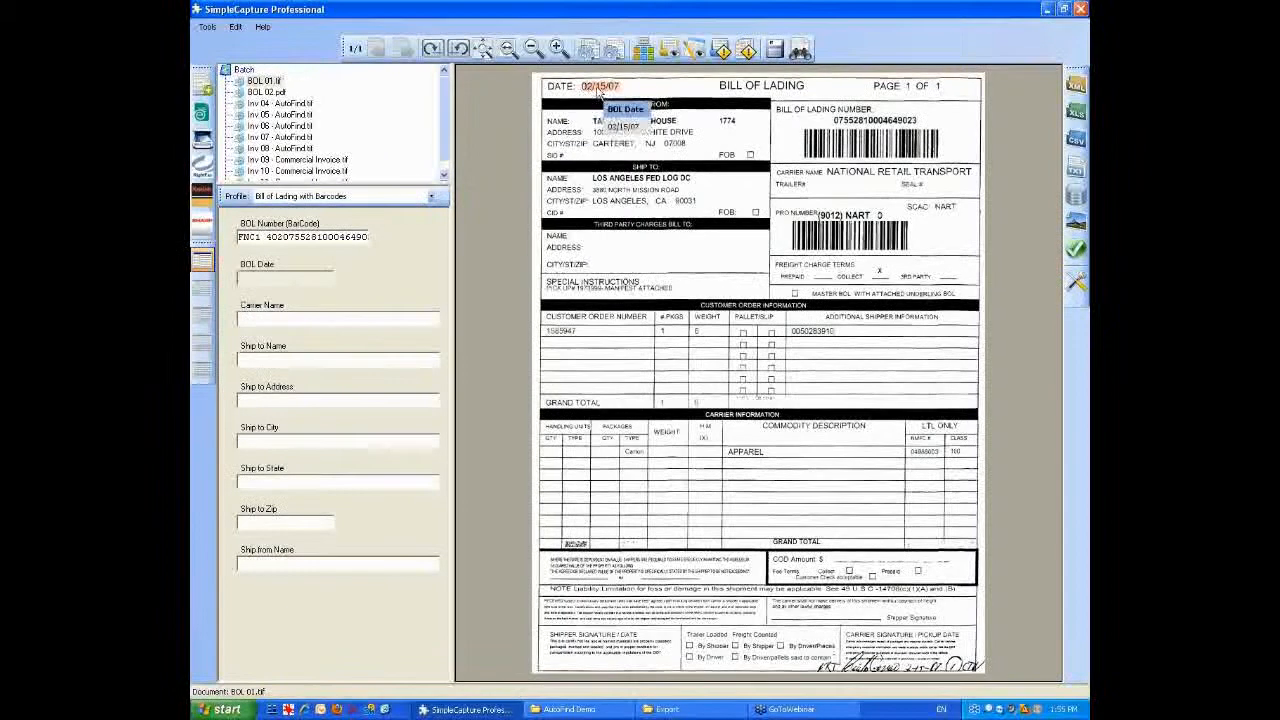
{"action": "left_click", "coordinate": [598, 88]}
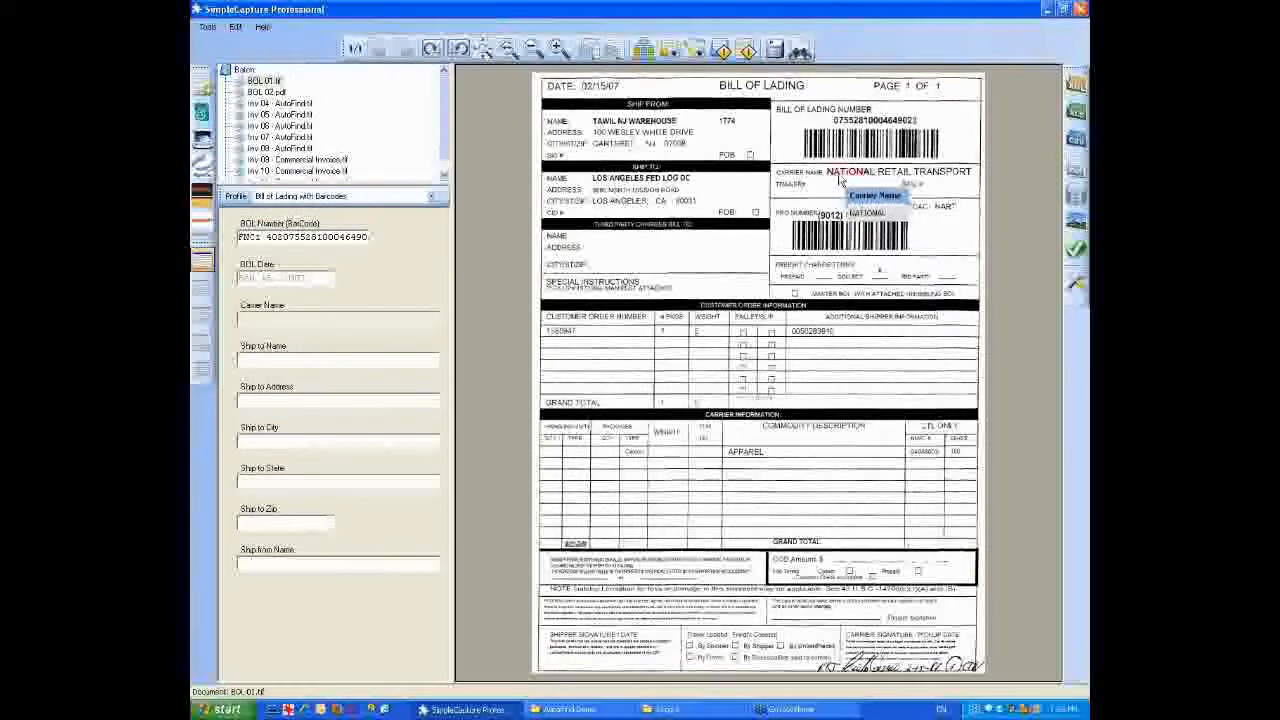
{"action": "left_click_drag", "start_coordinate": [840, 175], "coordinate": [931, 177]}
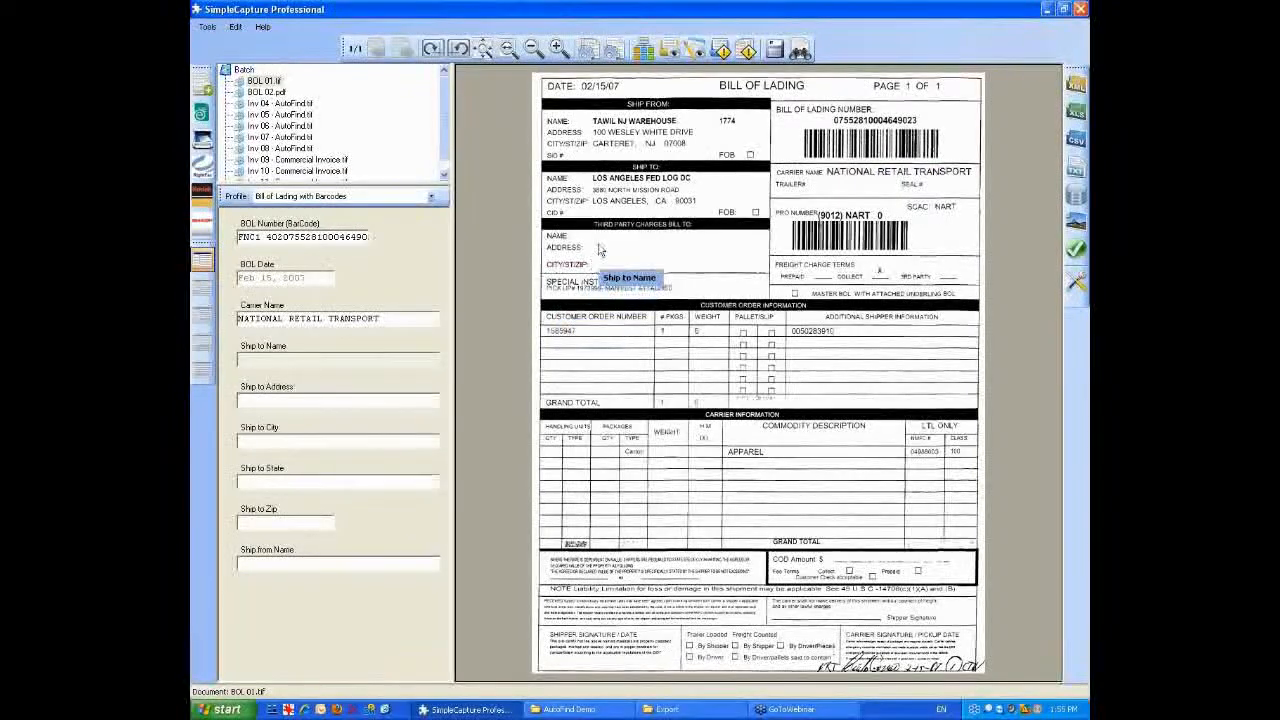
Capture the Ship to name, address, city, state and zip, plus TAWIL NJ WAREHOUSE 1774 as Ship from Name, and send BOL 01.tif
{"action": "left_click_drag", "start_coordinate": [594, 180], "coordinate": [640, 206]}
{"action": "left_click_drag", "start_coordinate": [655, 200], "coordinate": [659, 207]}
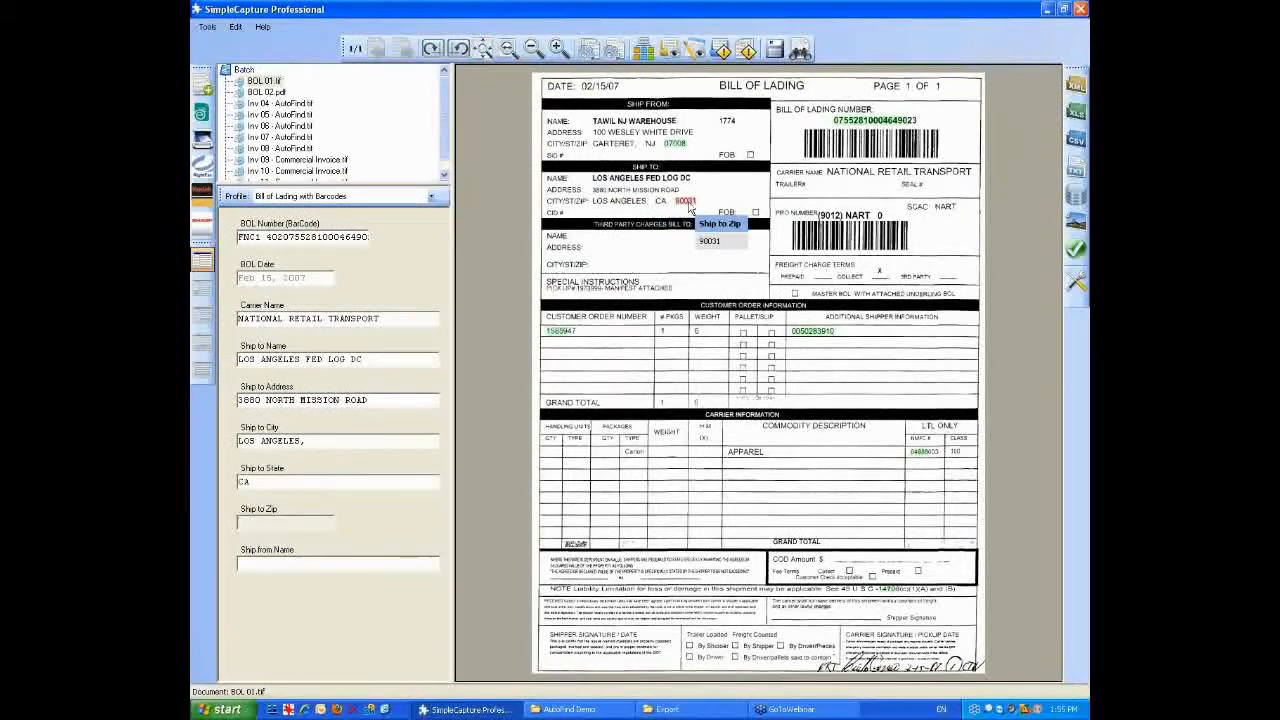
{"action": "left_click", "coordinate": [689, 204]}
{"action": "left_click_drag", "start_coordinate": [600, 130], "coordinate": [738, 126]}
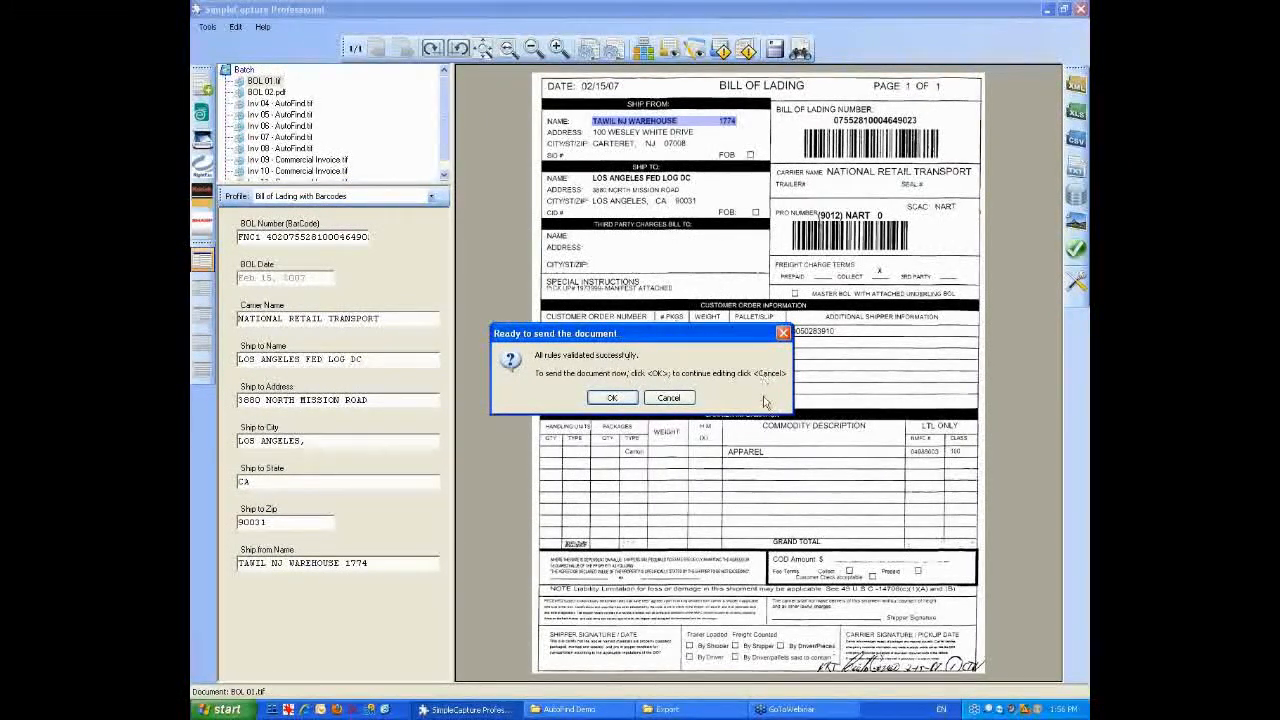
{"action": "left_click", "coordinate": [612, 399]}
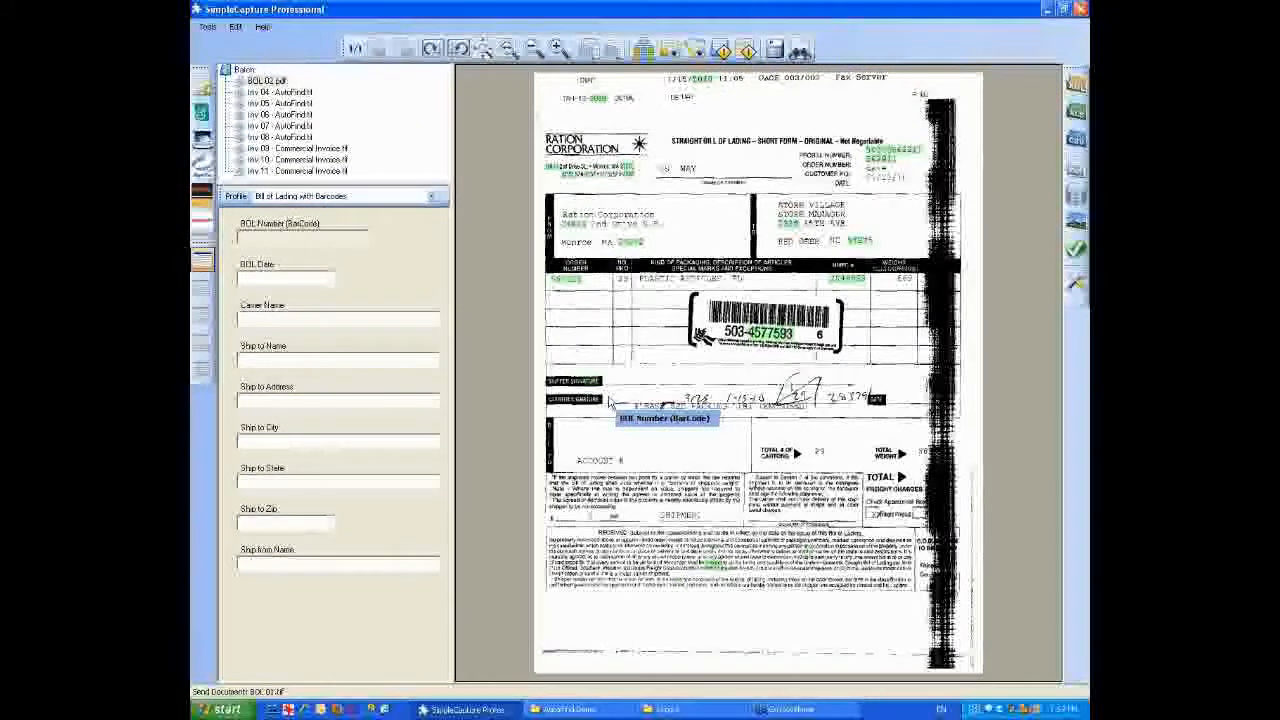
On BOL 02.pdf, capture the barcode as BOL Number, the date beneath the customer PO as BOL Date and US WAY as Carrier Name
{"action": "left_click", "coordinate": [760, 330]}
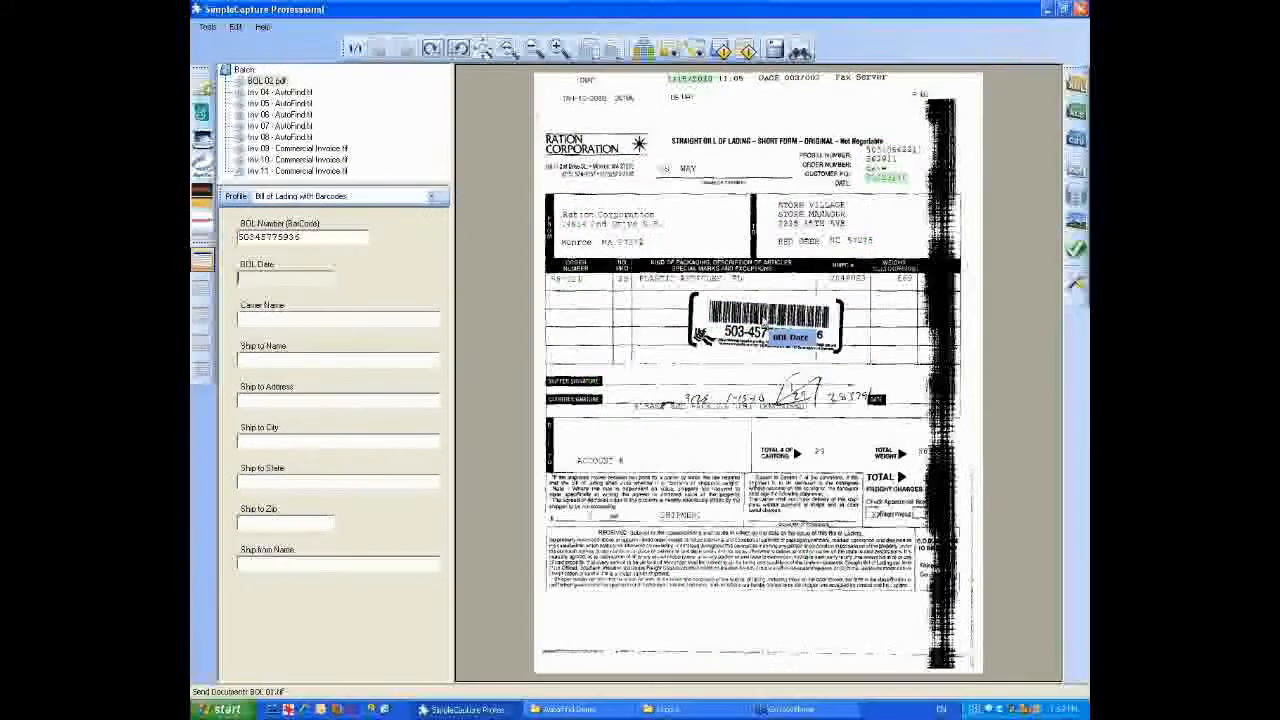
{"action": "left_click", "coordinate": [893, 185]}
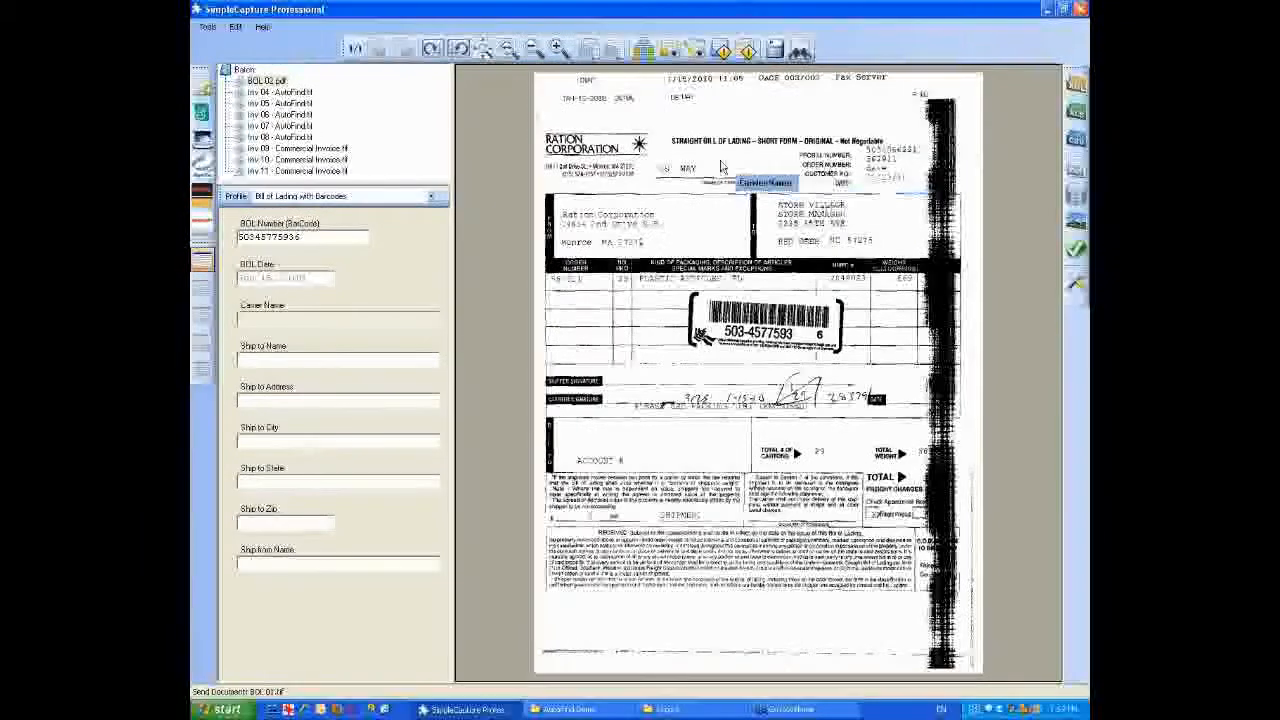
{"action": "left_click", "coordinate": [680, 168]}
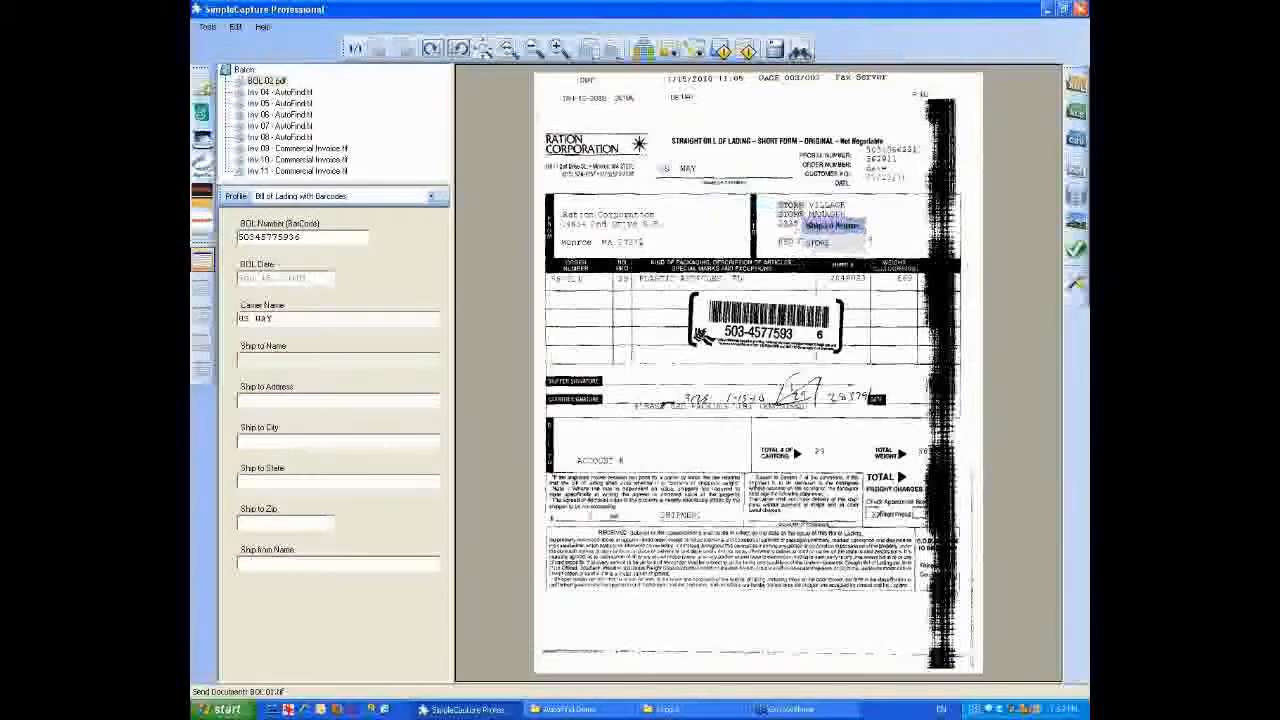
Capture STORE VILLAGE with its address, city, state and zip as Ship to details and Ration Corporation as Ship from Name, without sending the document
{"action": "left_click", "coordinate": [812, 210]}
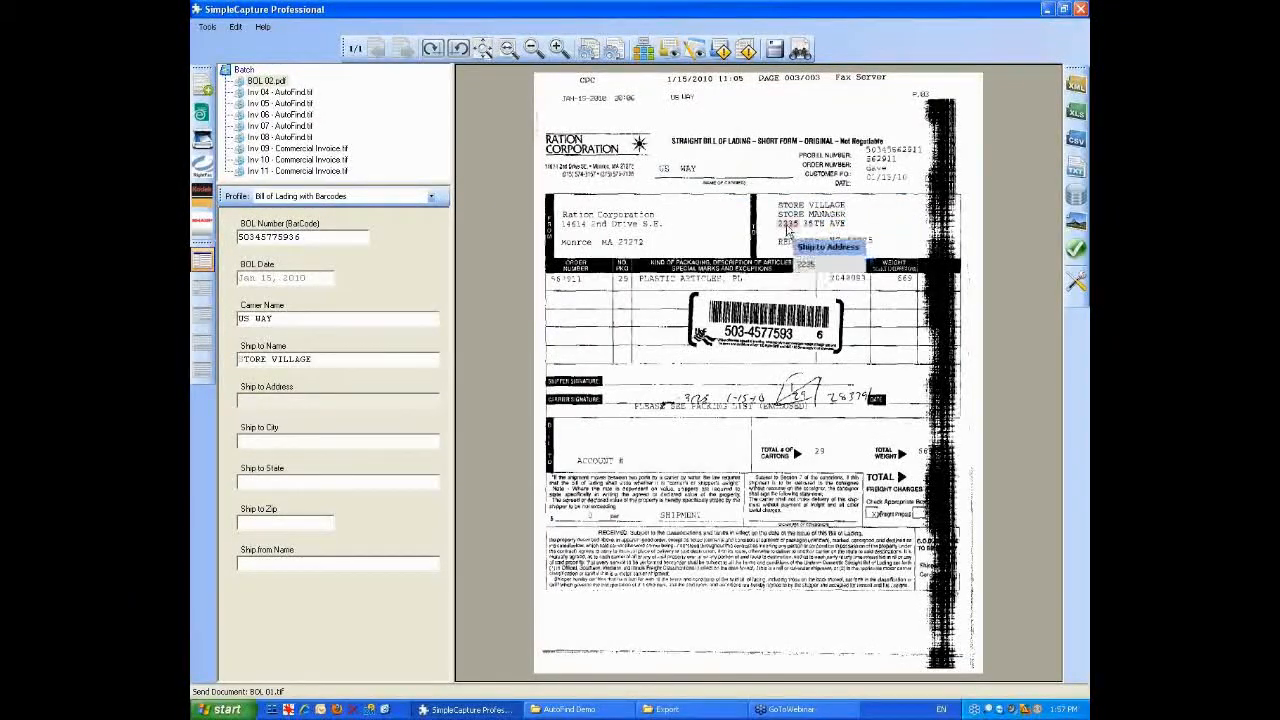
{"action": "left_click", "coordinate": [840, 228]}
{"action": "left_click", "coordinate": [832, 242]}
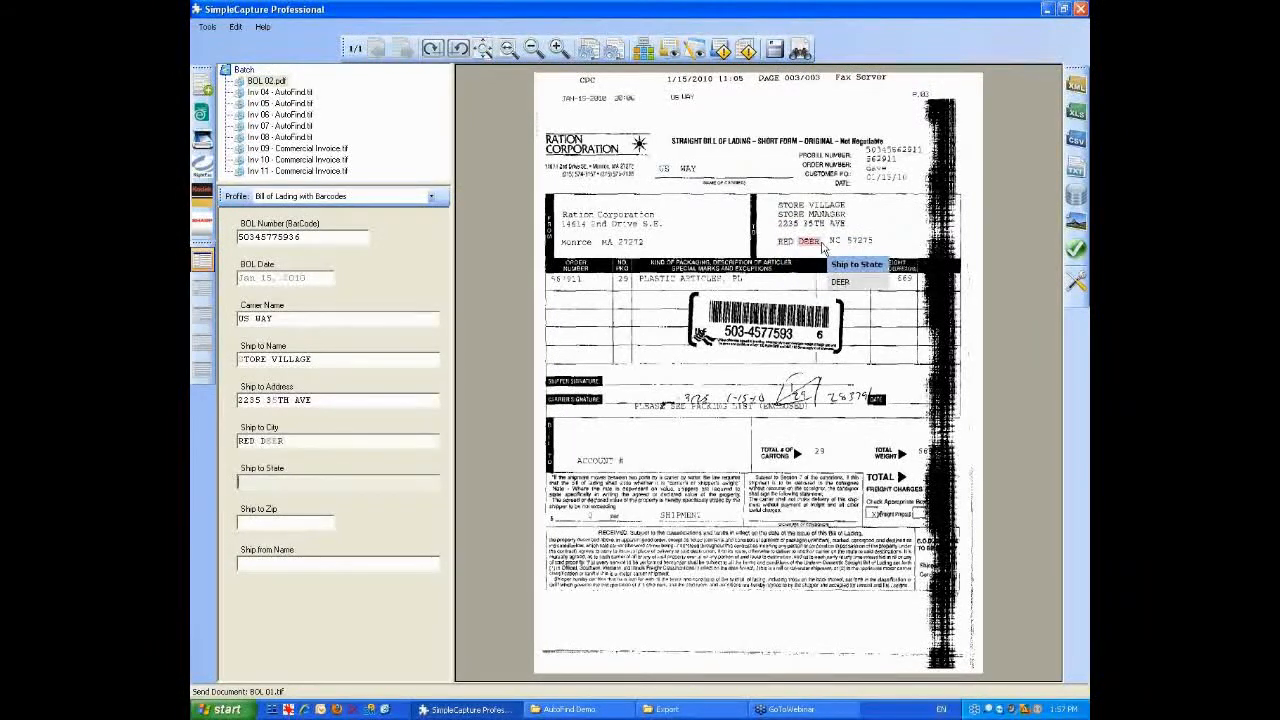
{"action": "left_click", "coordinate": [835, 243]}
{"action": "left_click", "coordinate": [860, 241]}
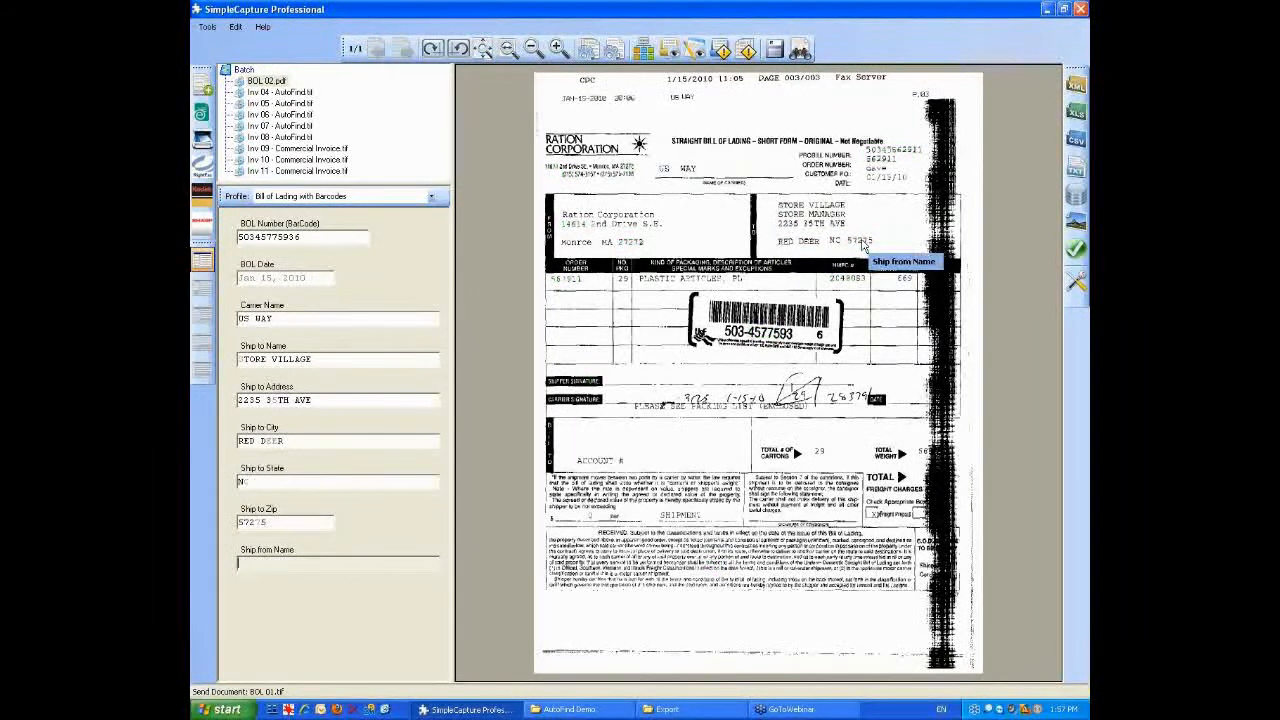
{"action": "left_click_drag", "start_coordinate": [583, 214], "coordinate": [642, 217]}
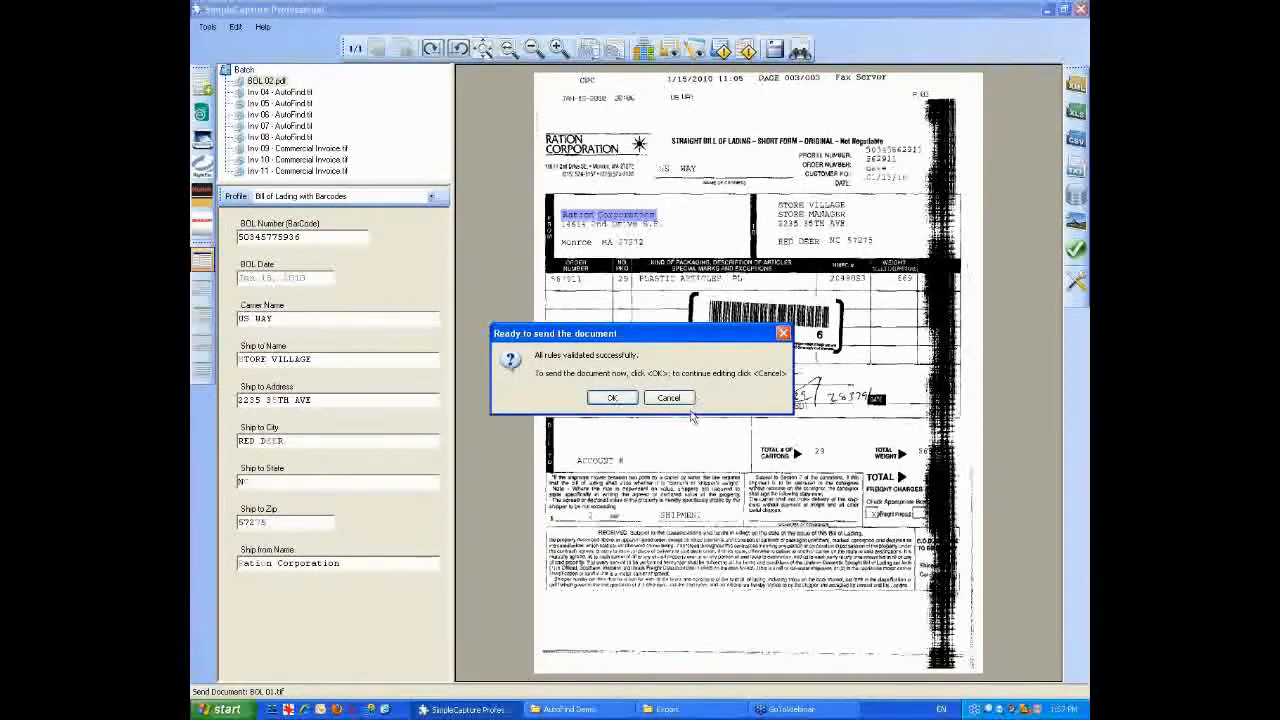
{"action": "left_click", "coordinate": [687, 401]}
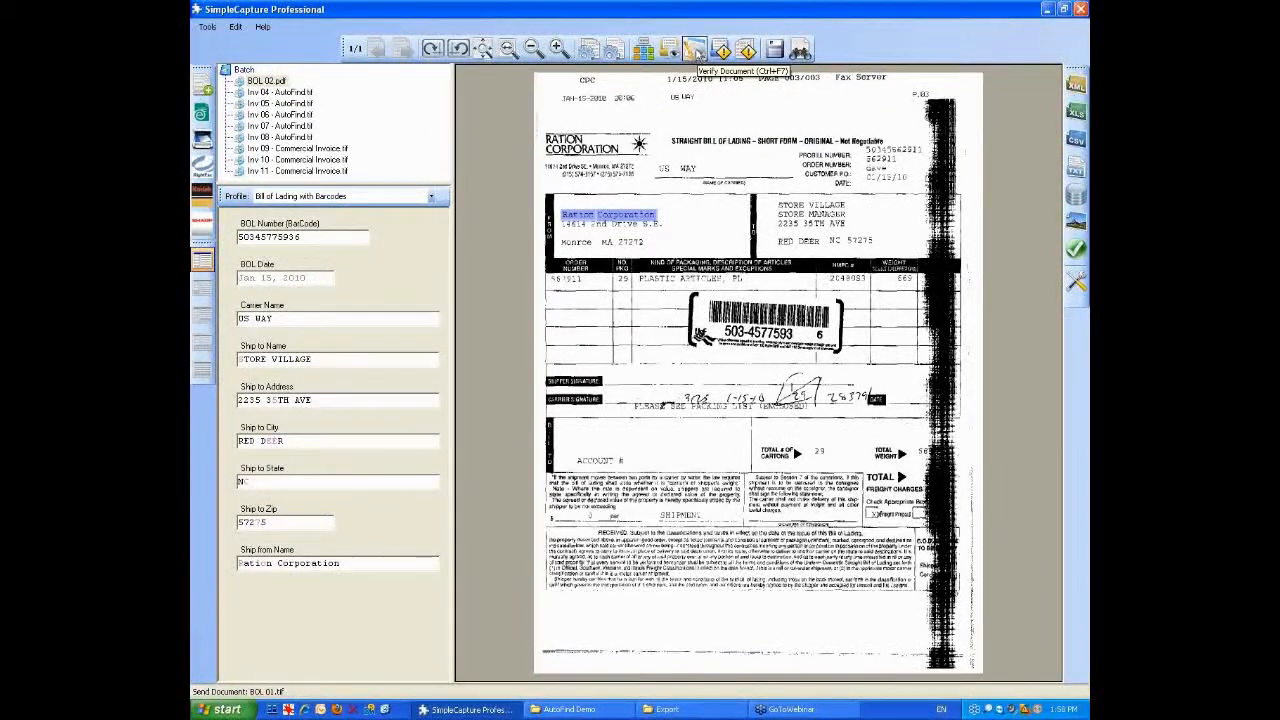
Verify BOL 02.pdf by confirming the low-confidence characters in each flagged field, and send the document
{"action": "left_click", "coordinate": [697, 52]}
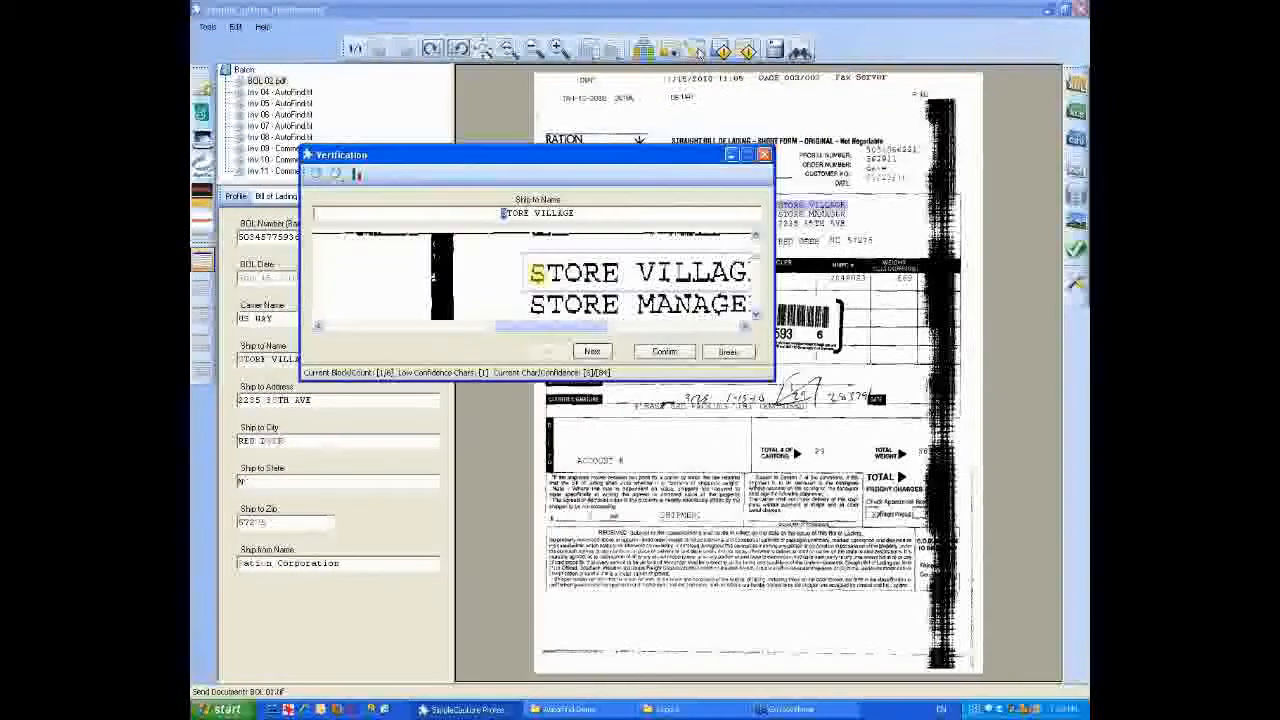
{"action": "left_click_drag", "start_coordinate": [613, 158], "coordinate": [743, 245]}
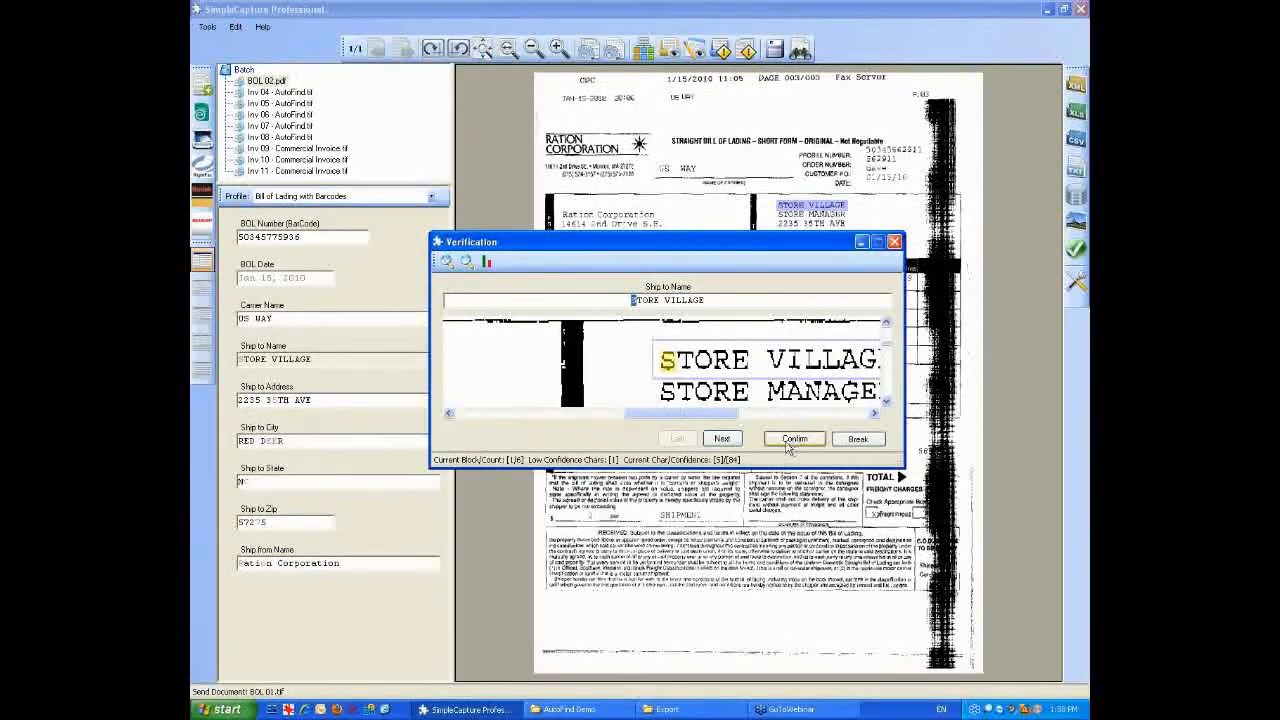
{"action": "left_click", "coordinate": [792, 442]}
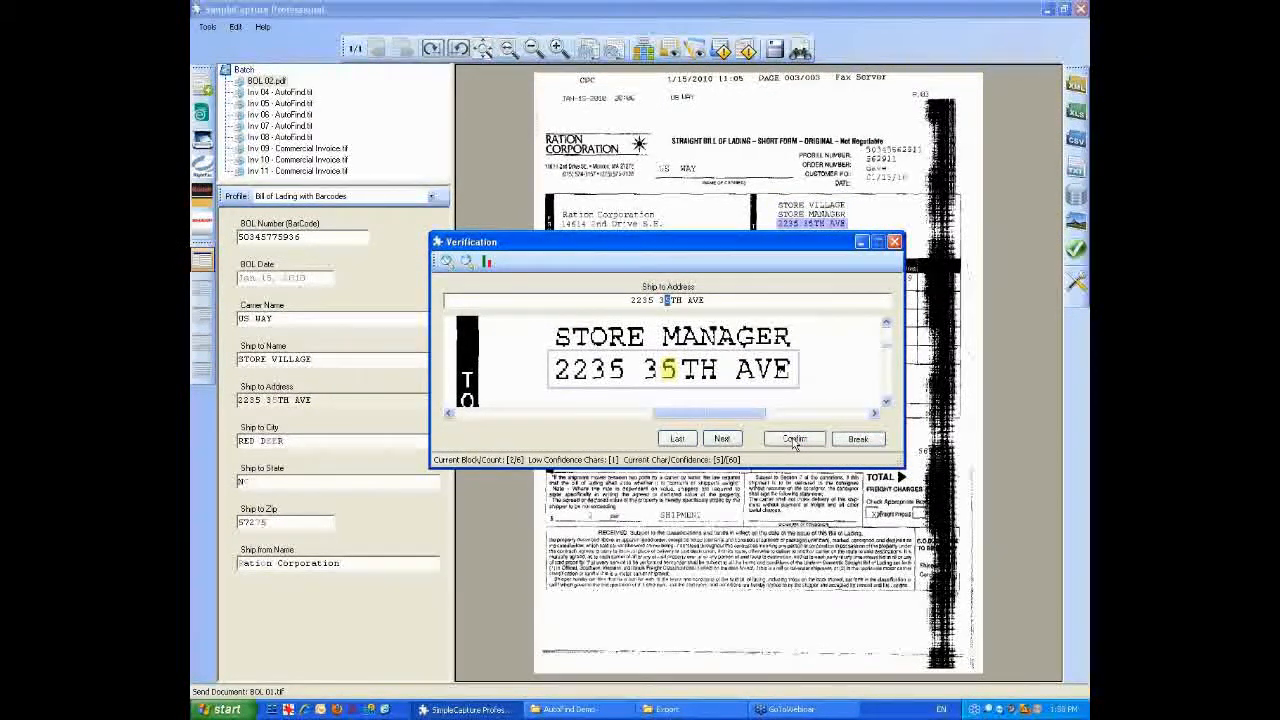
{"action": "left_click", "coordinate": [793, 442]}
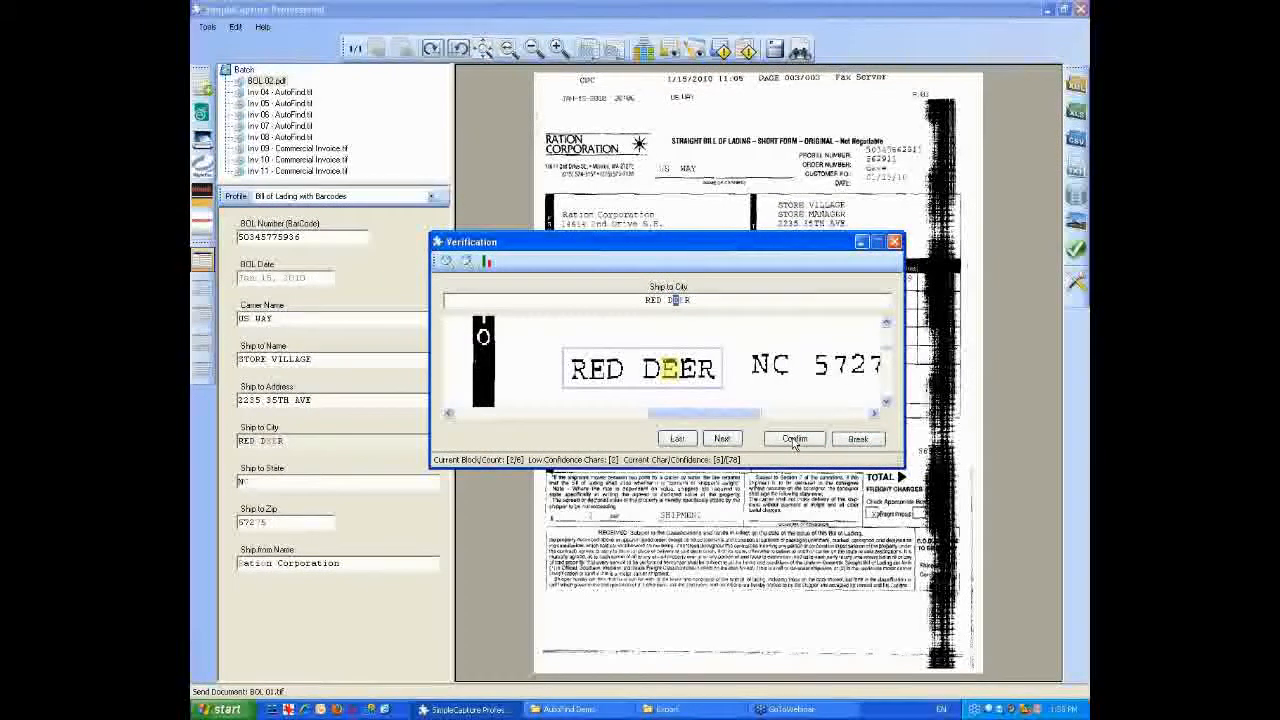
{"action": "left_click", "coordinate": [793, 442]}
{"action": "left_click", "coordinate": [793, 442]}
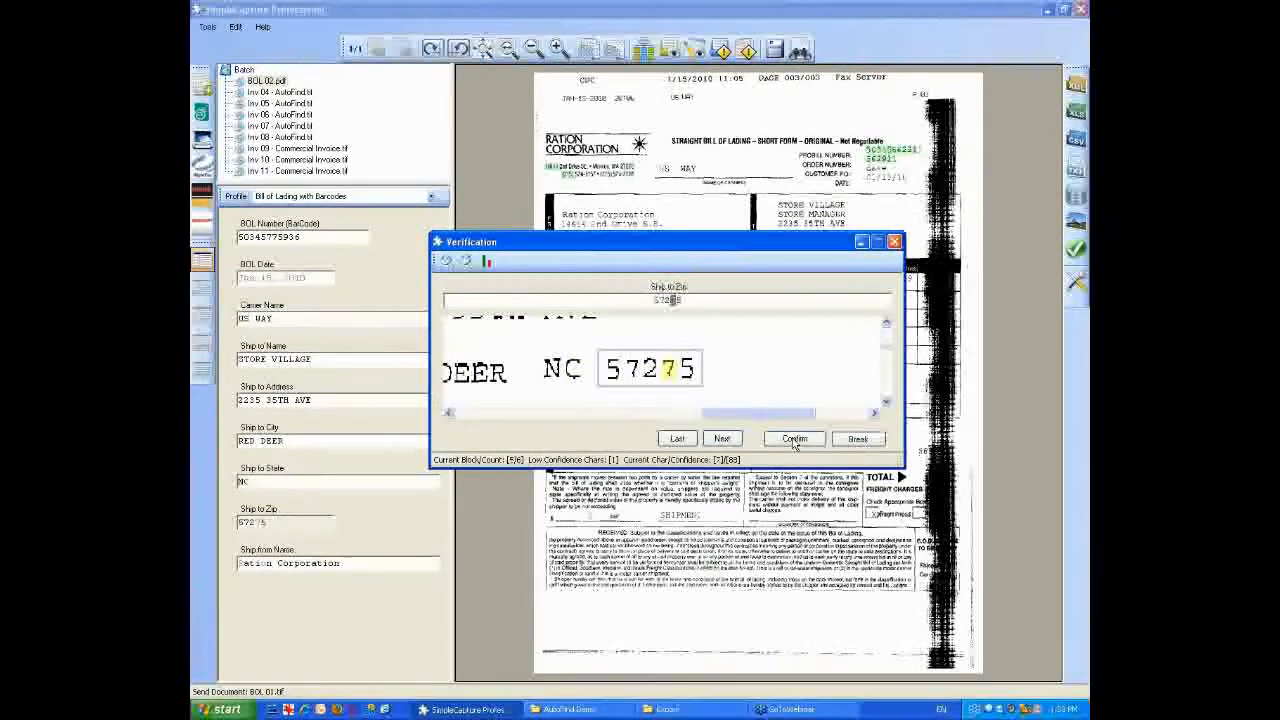
{"action": "left_click", "coordinate": [793, 442]}
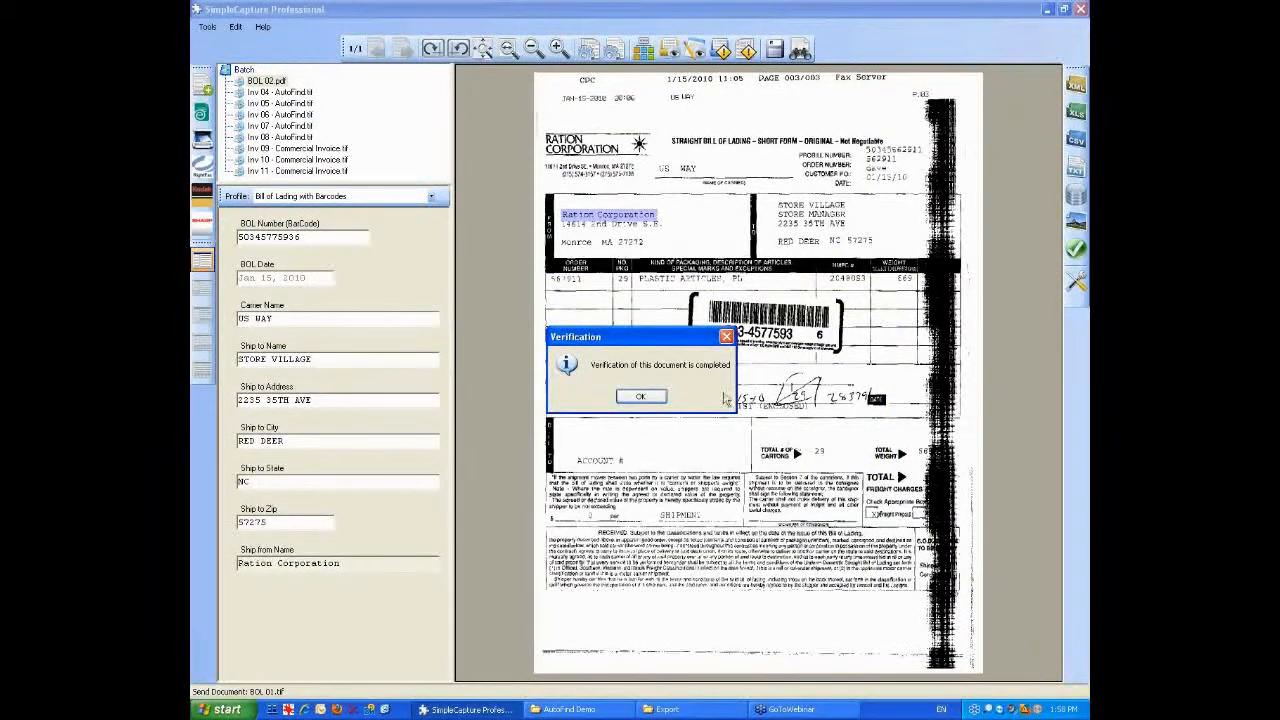
{"action": "left_click", "coordinate": [645, 395]}
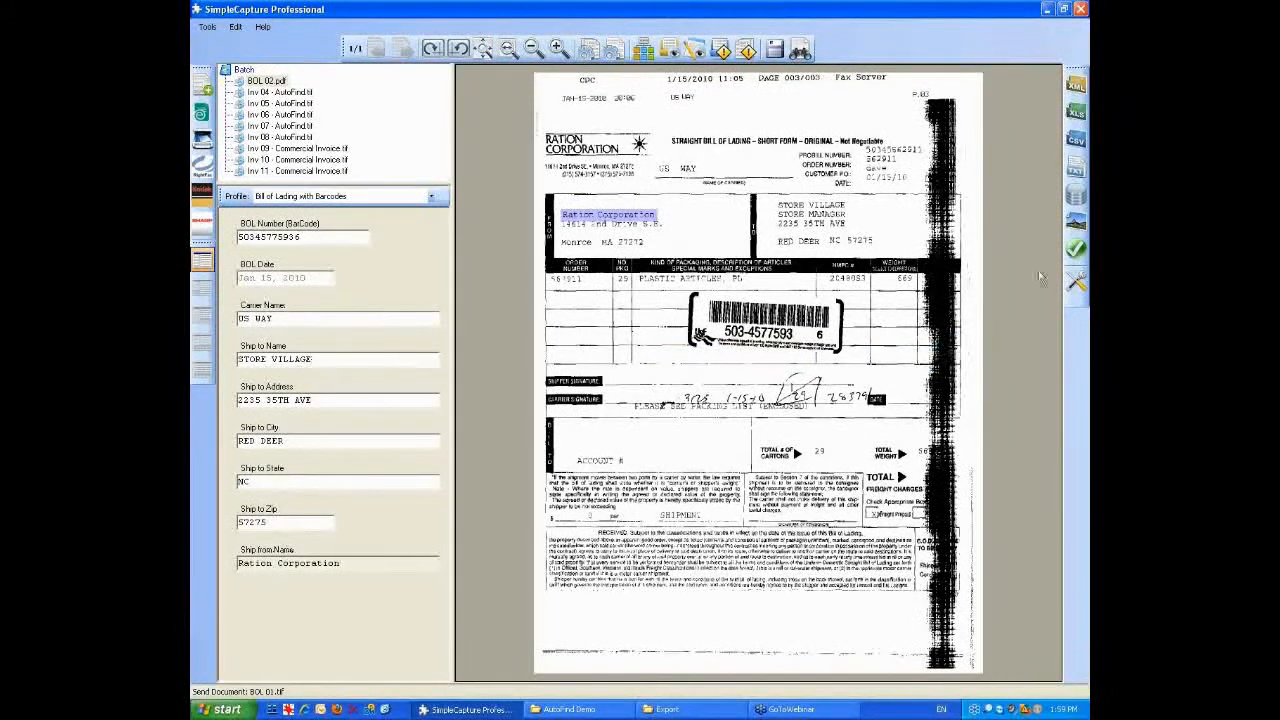
{"action": "left_click", "coordinate": [1074, 250]}
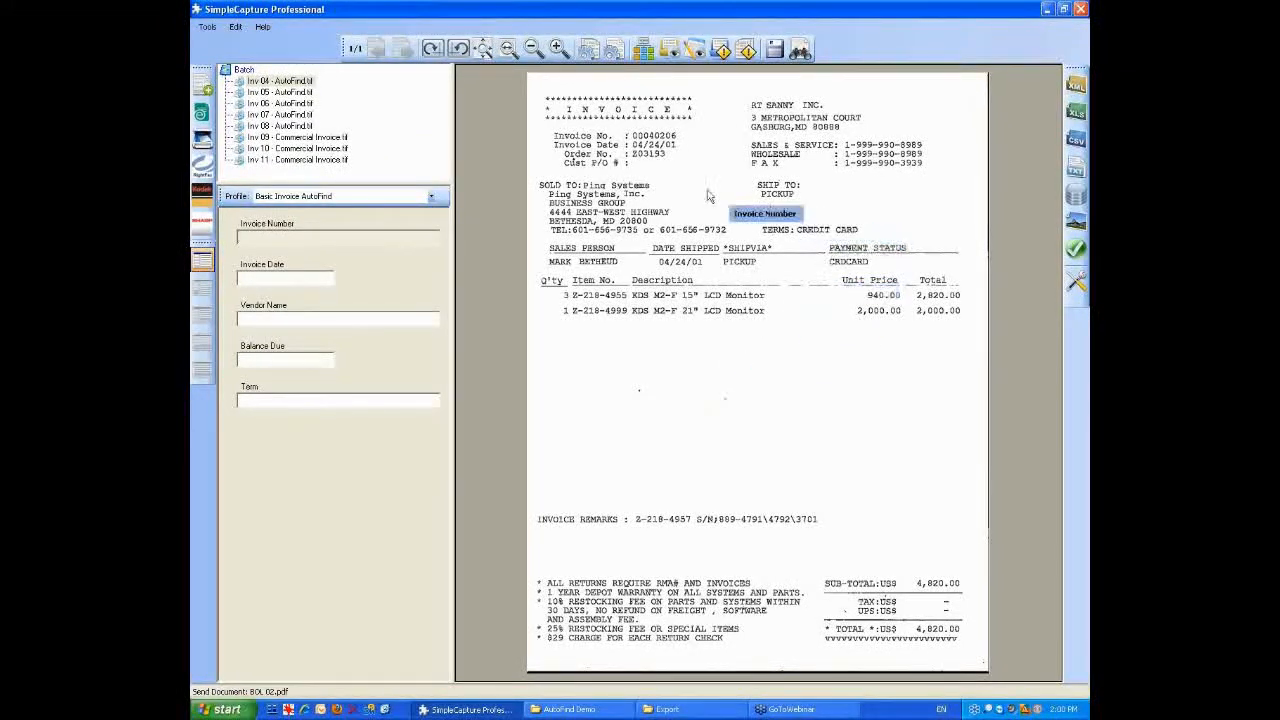
On Inv 04, capture the invoice number, date 04/24/01, vendor RT SANNY INC., total 4,820.00 as Balance Due and CREDIT CARD as Term, and send it
{"action": "left_click", "coordinate": [652, 136]}
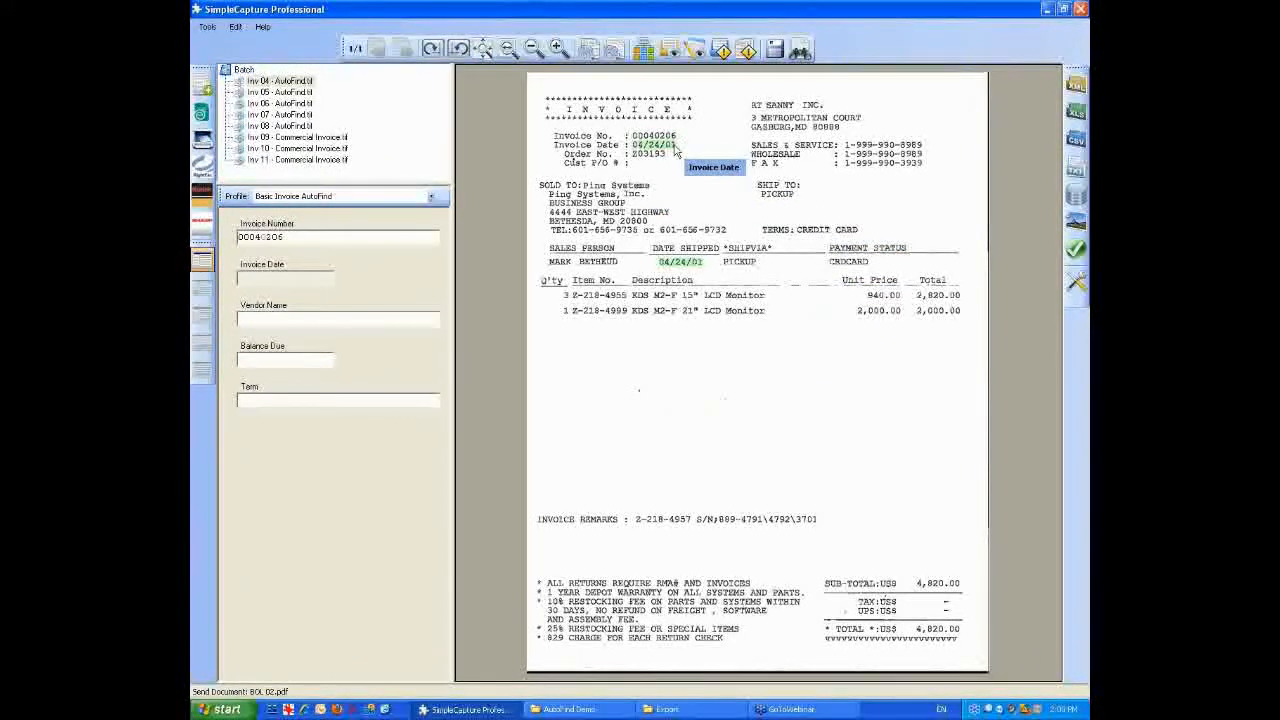
{"action": "left_click", "coordinate": [668, 145]}
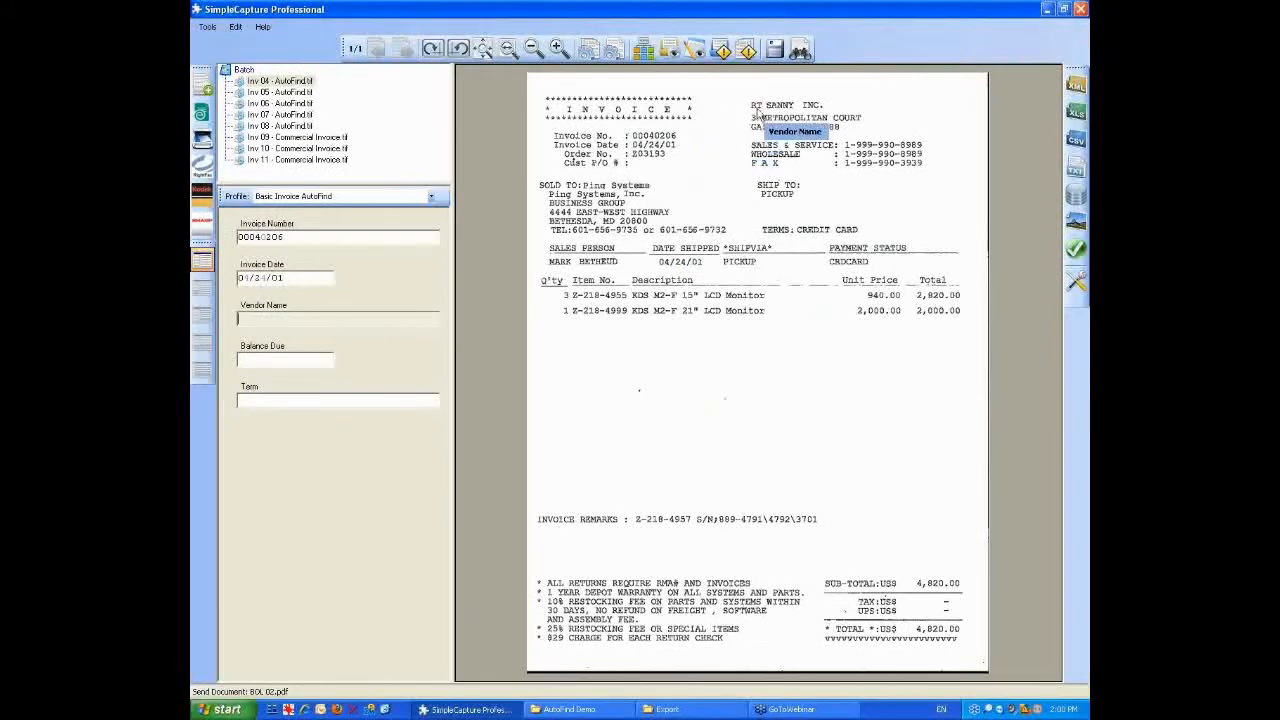
{"action": "left_click_drag", "start_coordinate": [752, 102], "coordinate": [828, 110]}
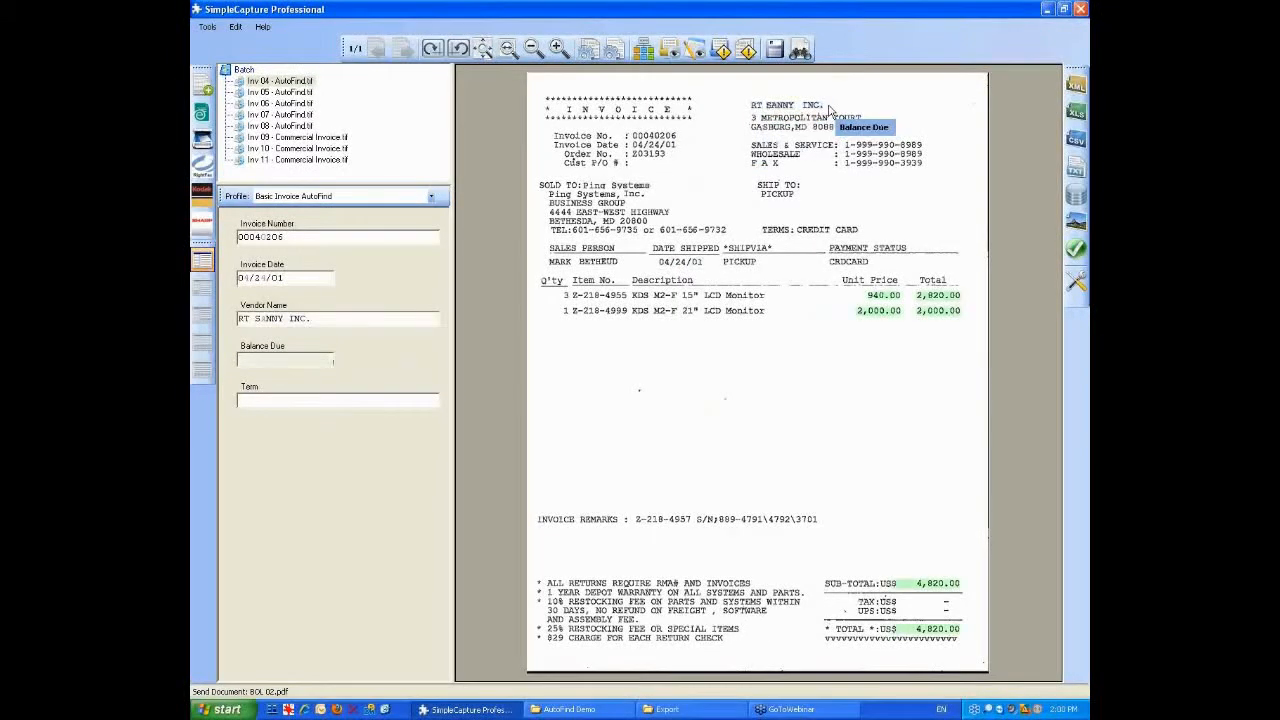
{"action": "left_click", "coordinate": [954, 640]}
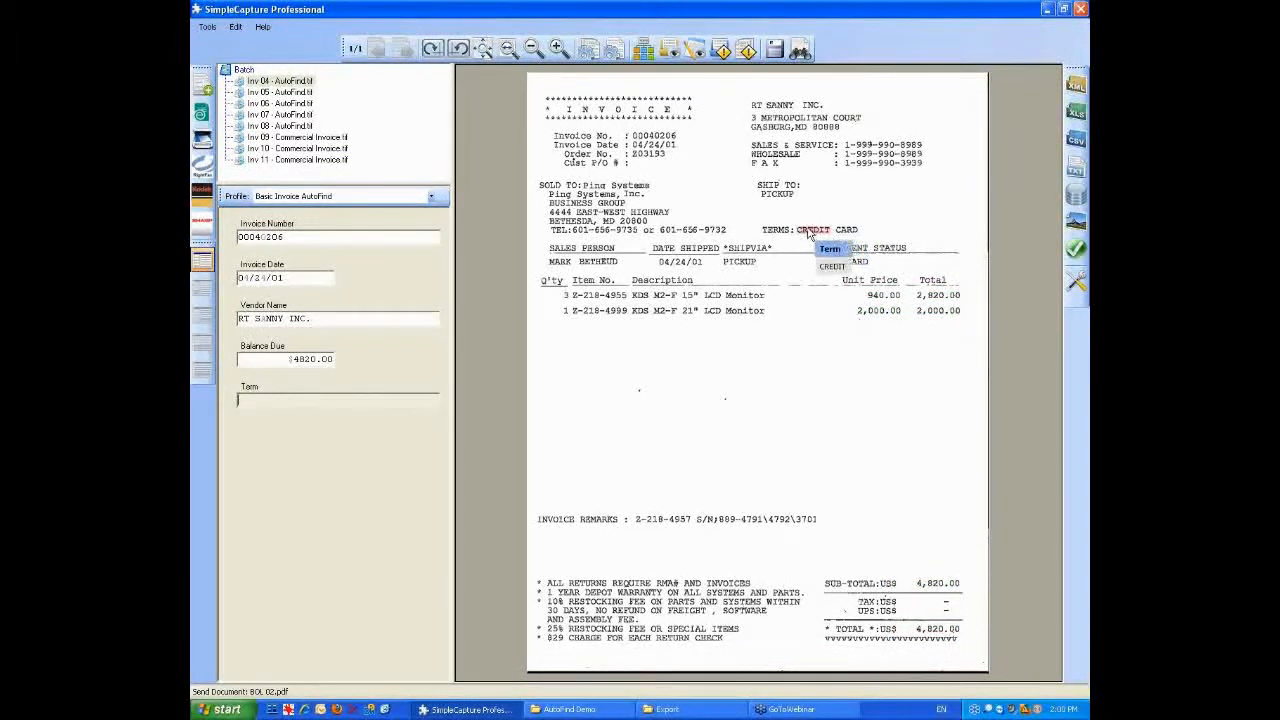
{"action": "left_click_drag", "start_coordinate": [814, 233], "coordinate": [856, 232]}
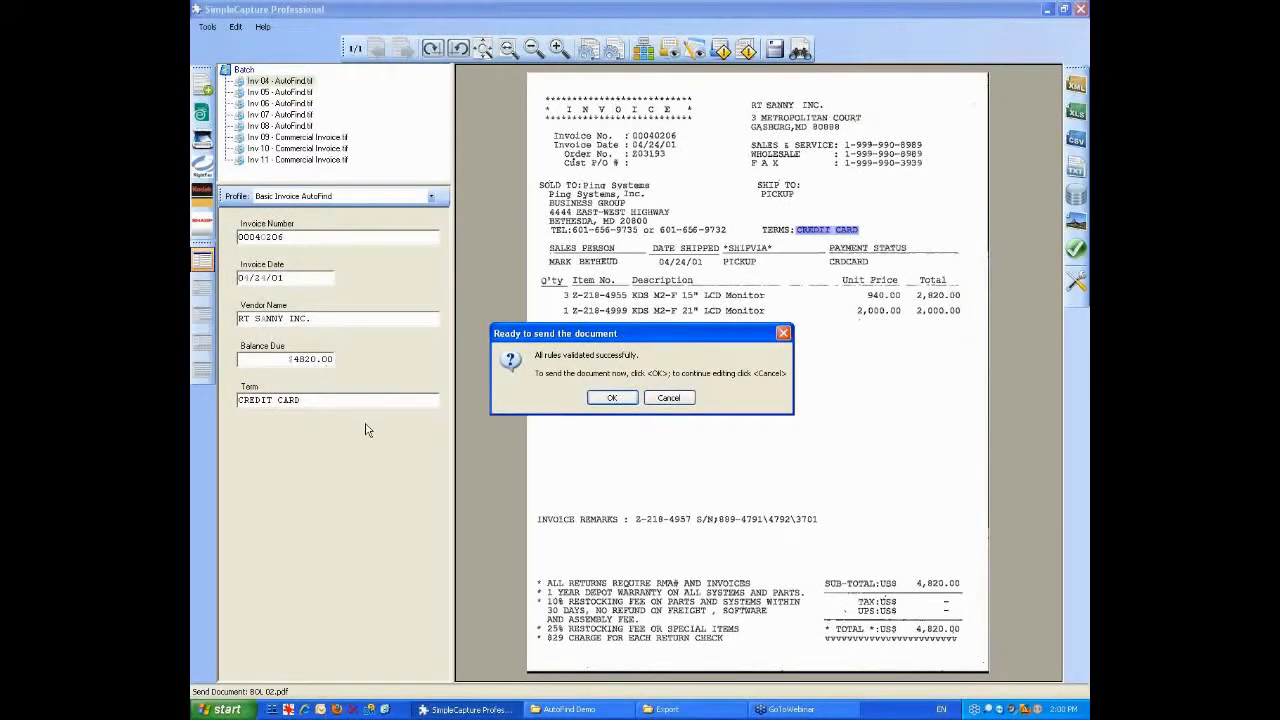
{"action": "left_click", "coordinate": [626, 397]}
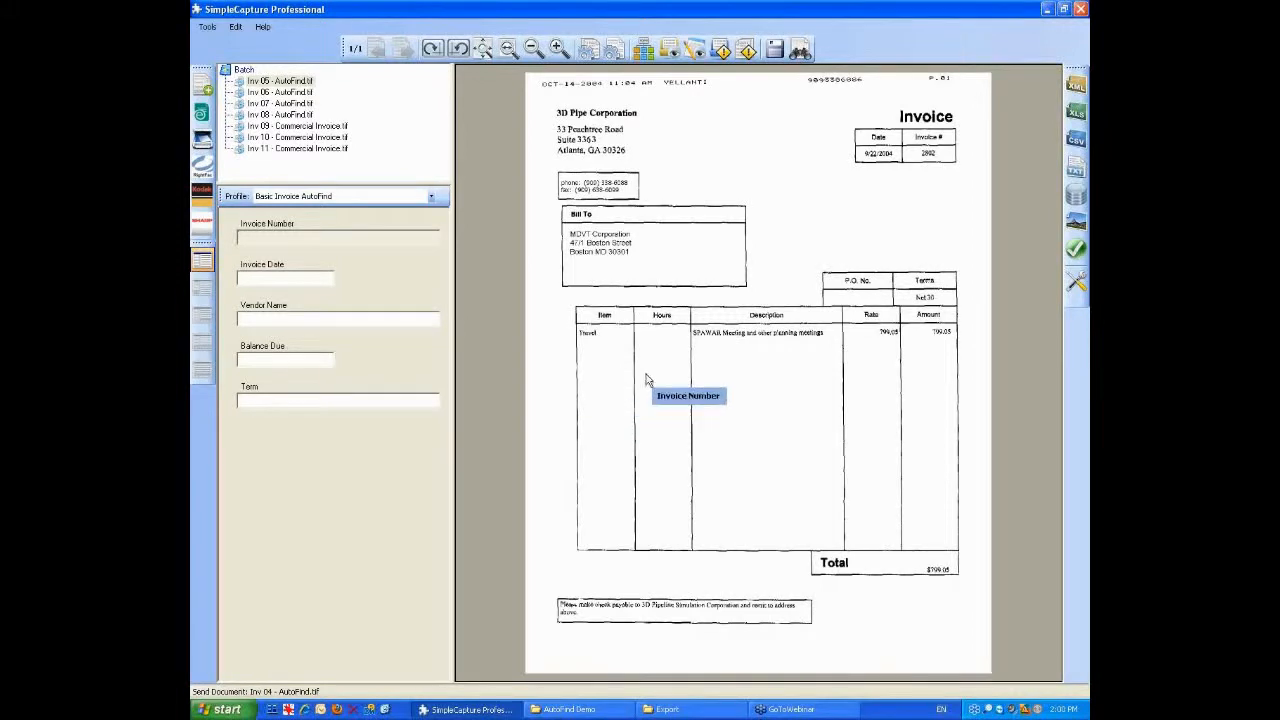
On Inv 05, capture the invoice number, date 9/22/2004, vendor 3D Pipe Corporation, total $799.05 as Balance Due and Net 30 as Term, and send it
{"action": "left_click", "coordinate": [926, 153]}
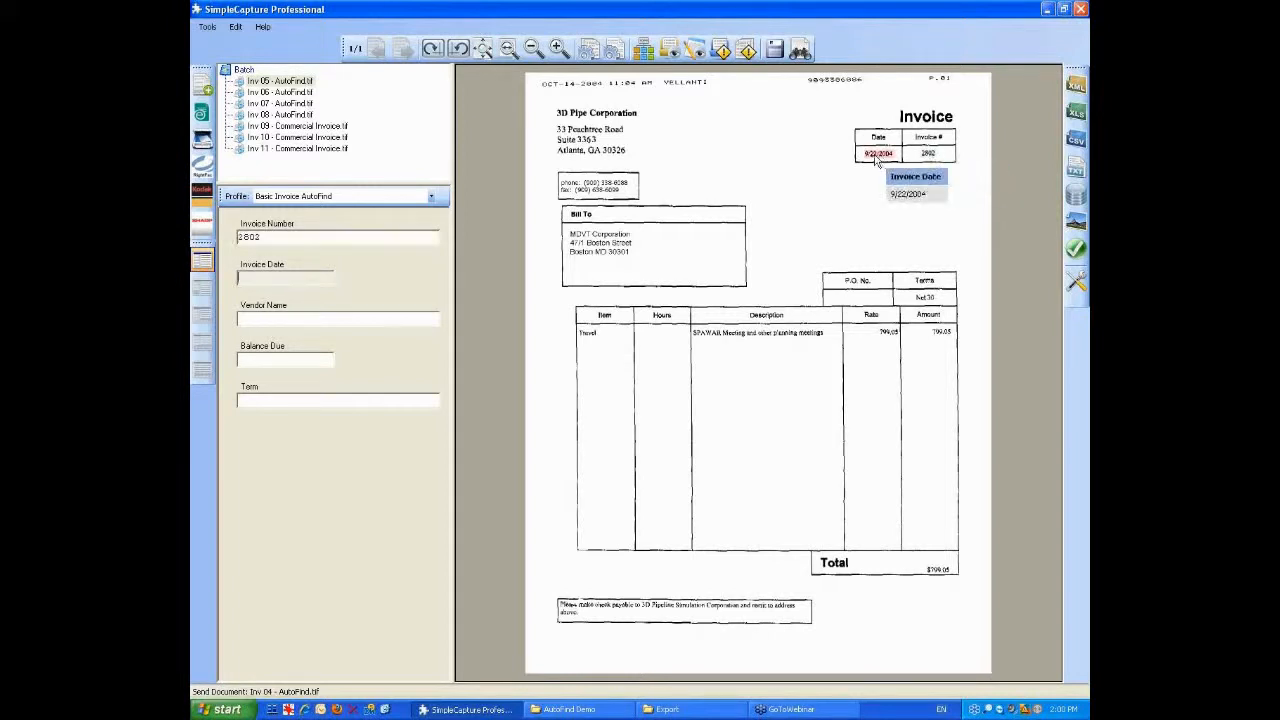
{"action": "left_click", "coordinate": [873, 156]}
{"action": "left_click", "coordinate": [596, 113]}
{"action": "left_click", "coordinate": [940, 570]}
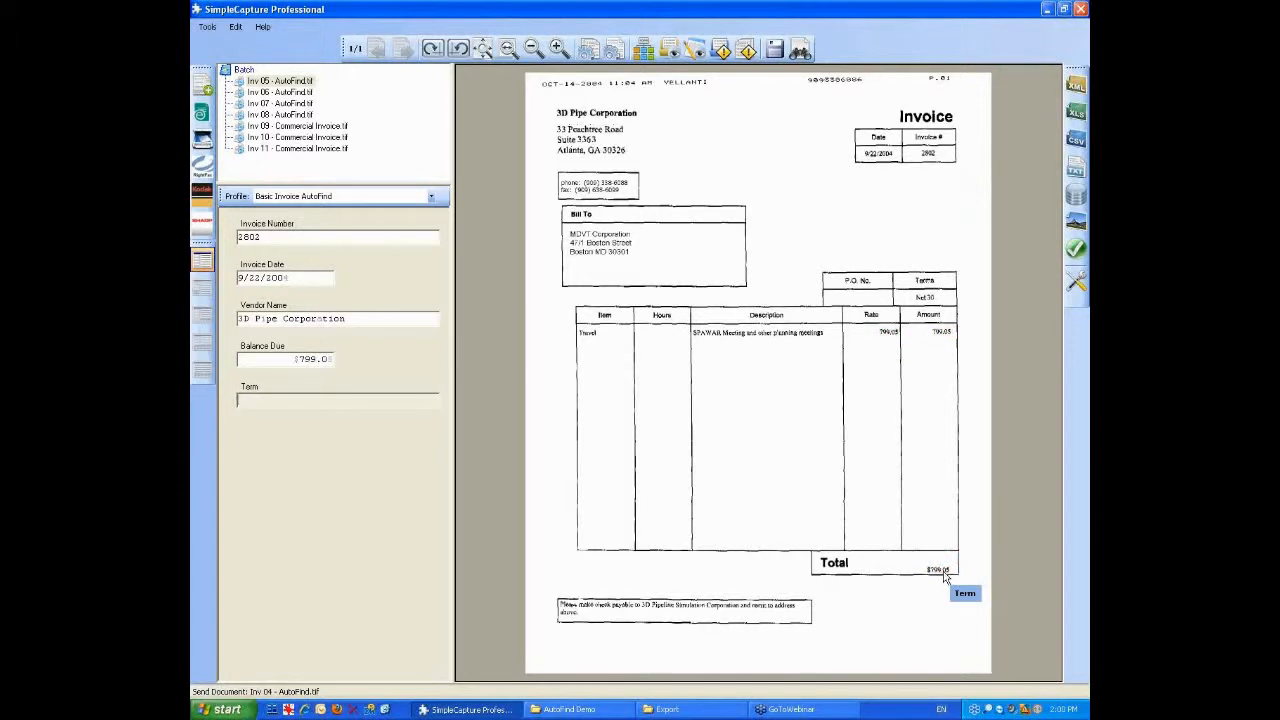
{"action": "left_click", "coordinate": [925, 297]}
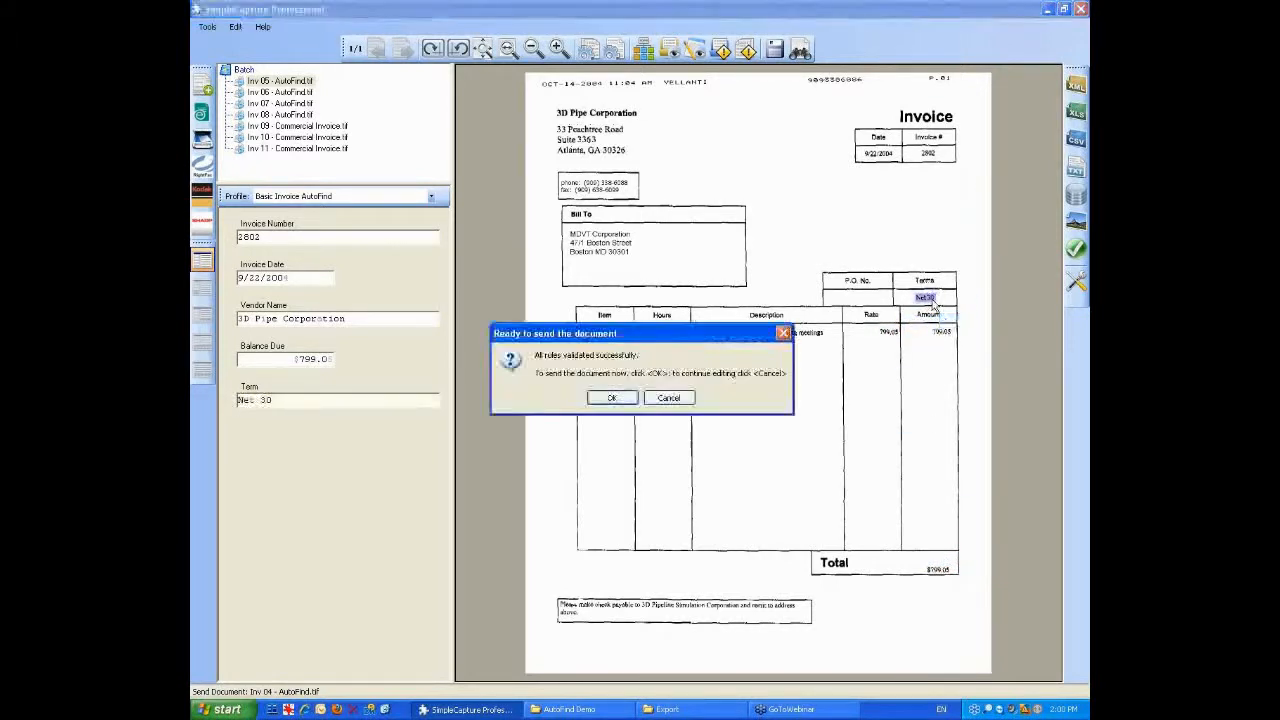
{"action": "left_click", "coordinate": [614, 398]}
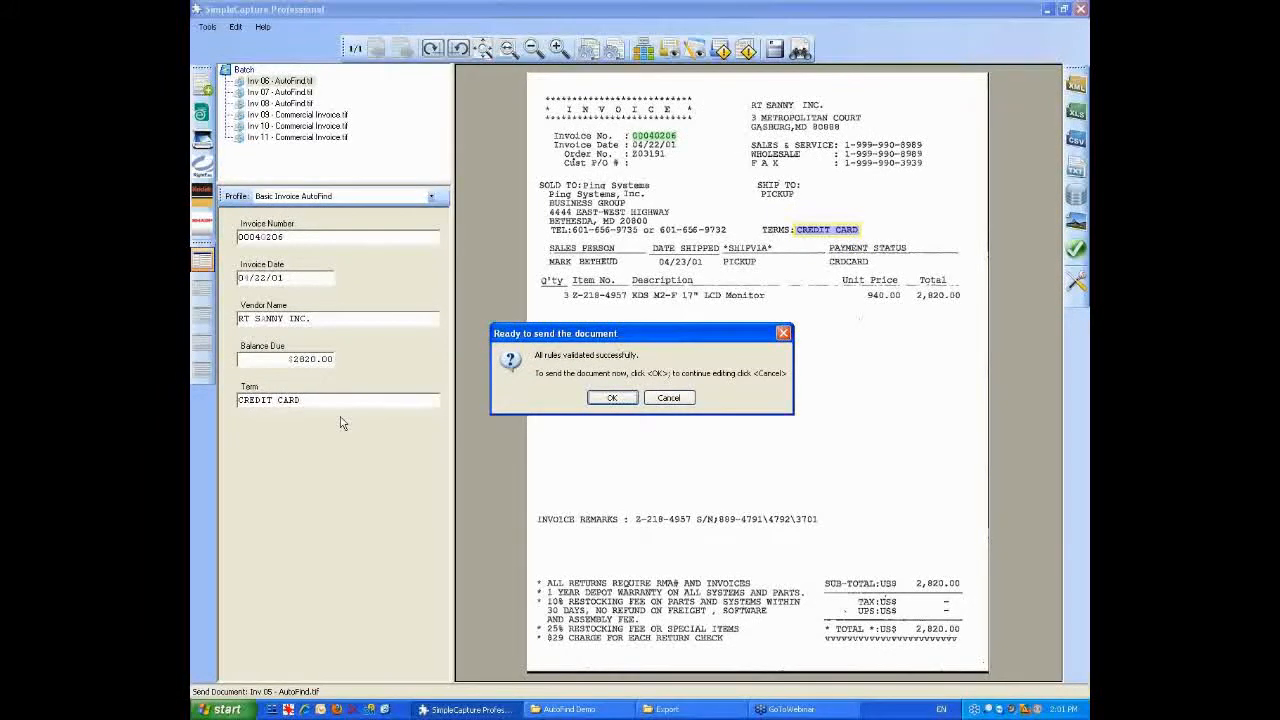
Send Inv 06, and on Inv 07 capture the invoice total as the missing Balance Due and send that document too
{"action": "left_click", "coordinate": [612, 398]}
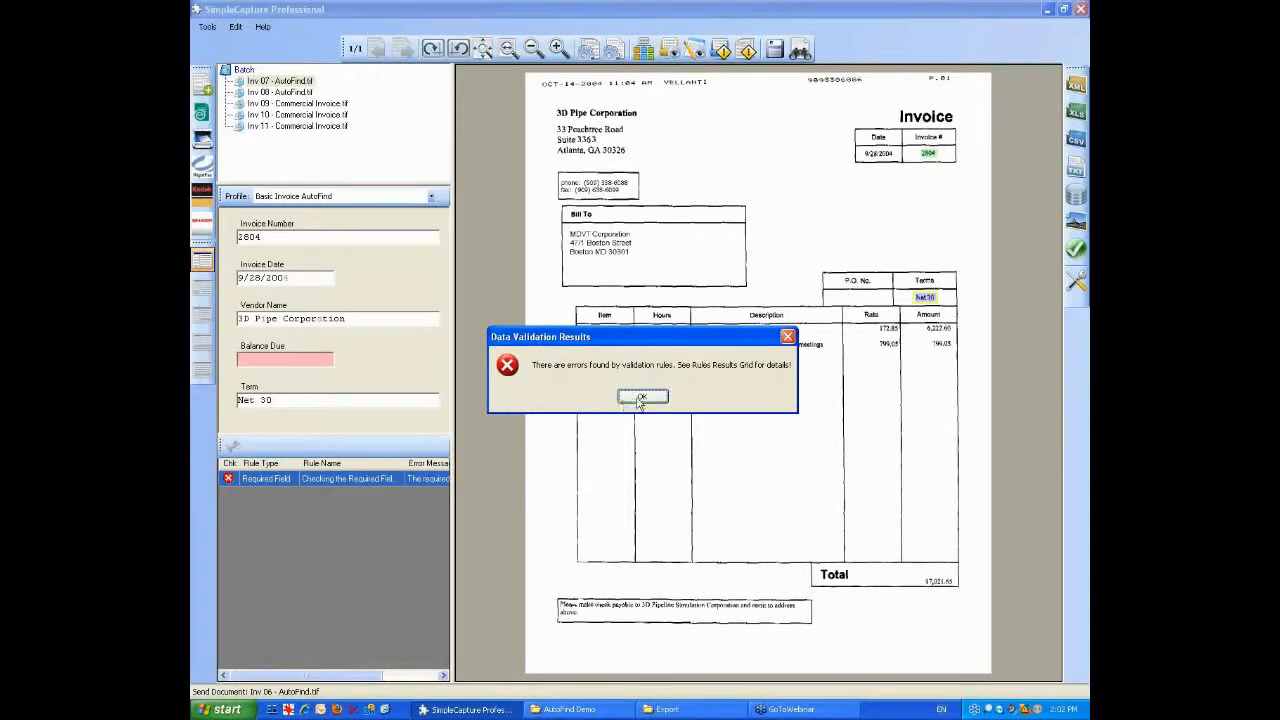
{"action": "left_click", "coordinate": [638, 398]}
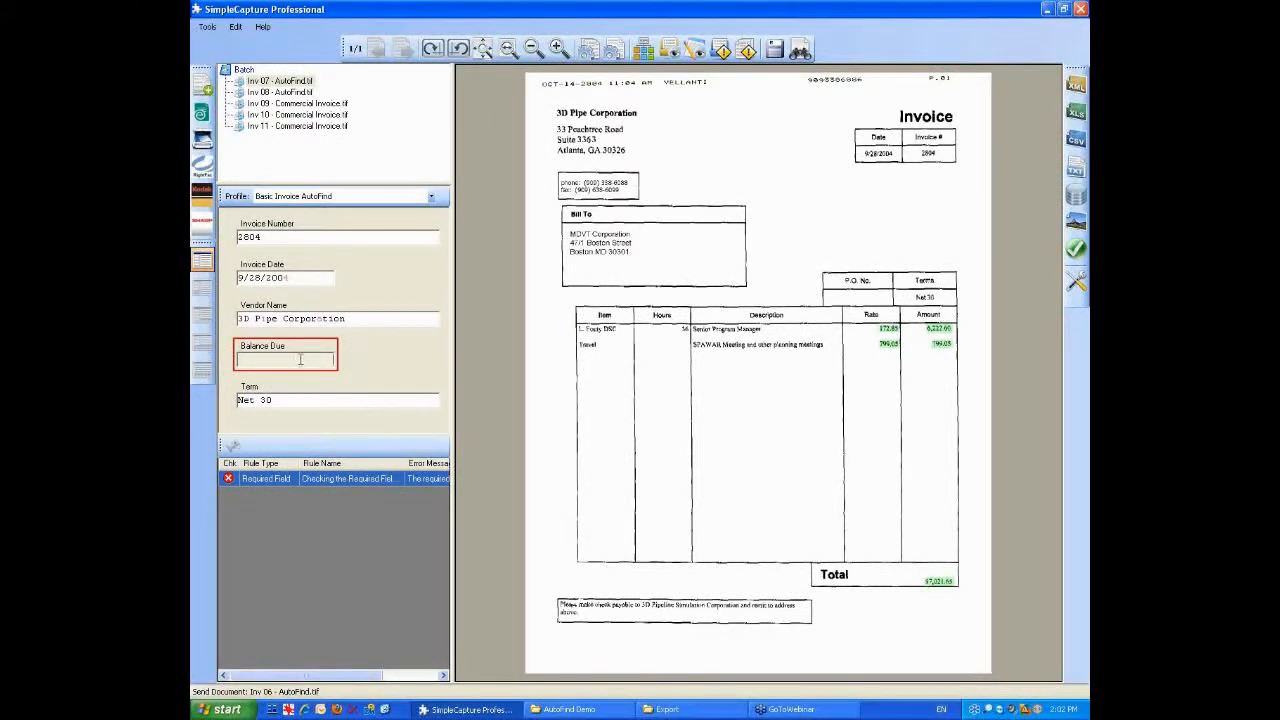
{"action": "left_click_drag", "start_coordinate": [290, 356], "coordinate": [918, 586]}
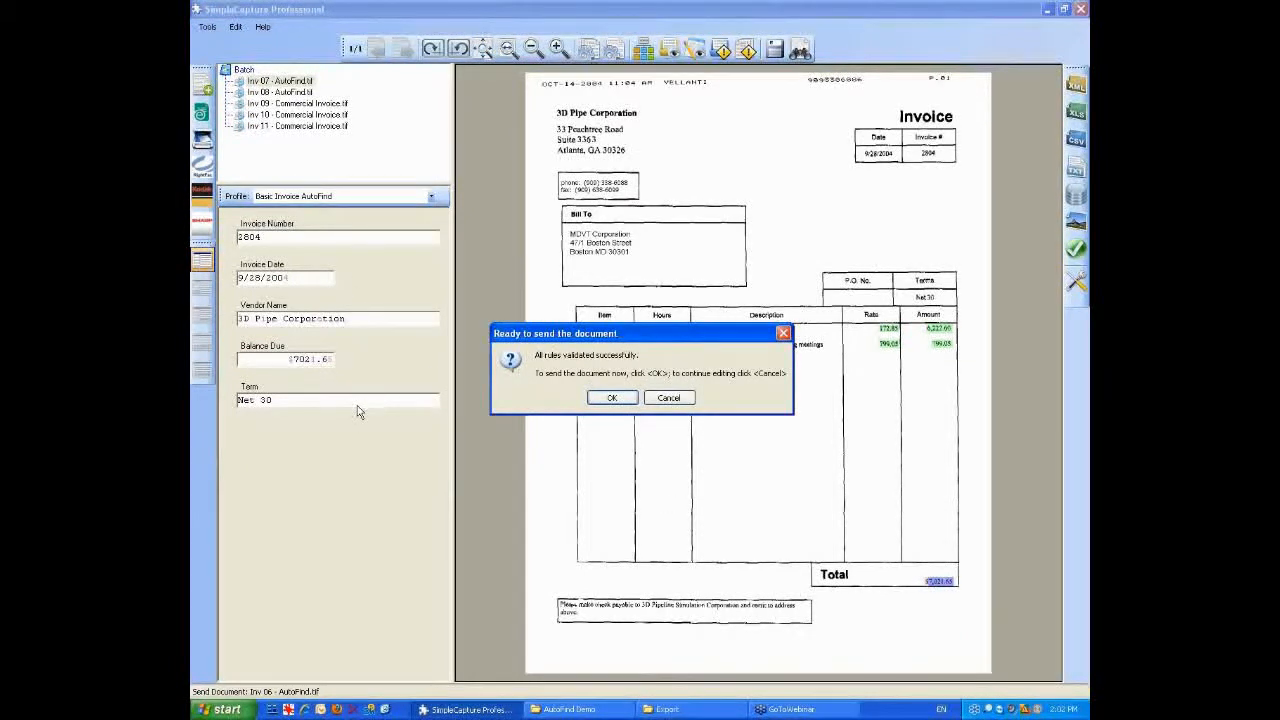
{"action": "left_click", "coordinate": [619, 399]}
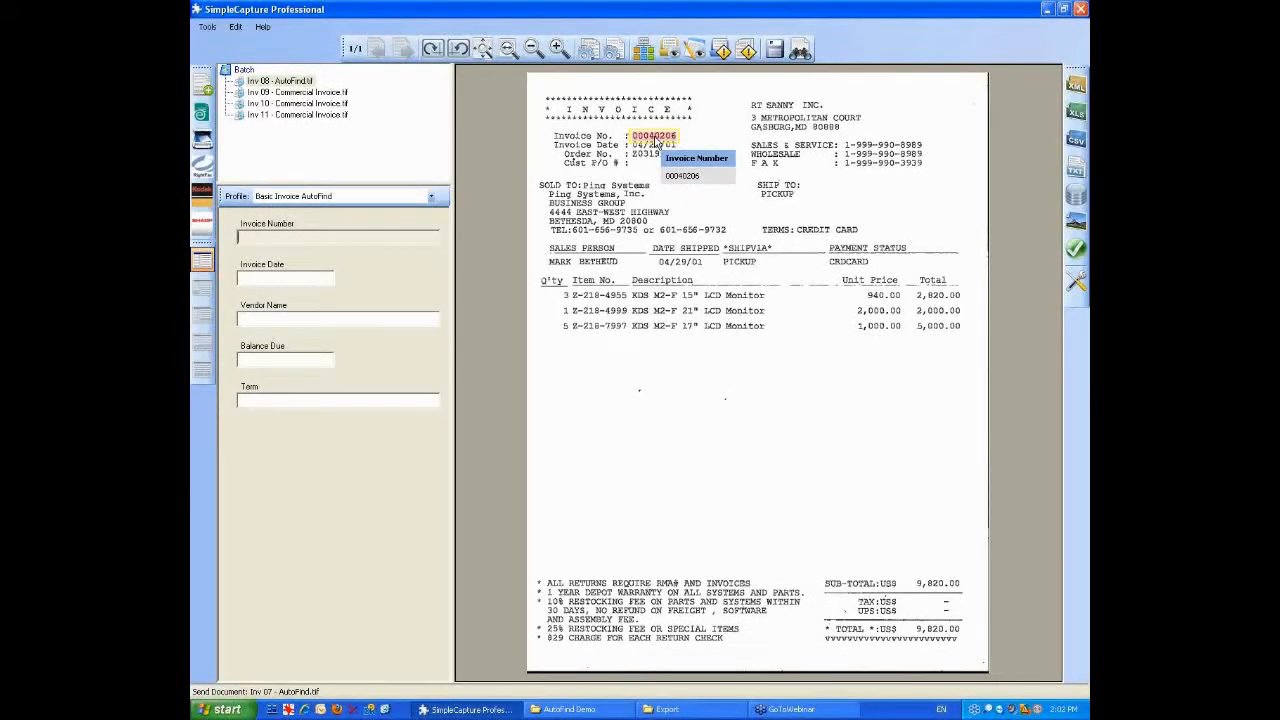
Review the VendorName block's advanced Auto-Find options and the profile-wide Auto-Find settings of the Basic Invoice AutoFind profile, without saving changes
{"action": "left_click", "coordinate": [219, 28]}
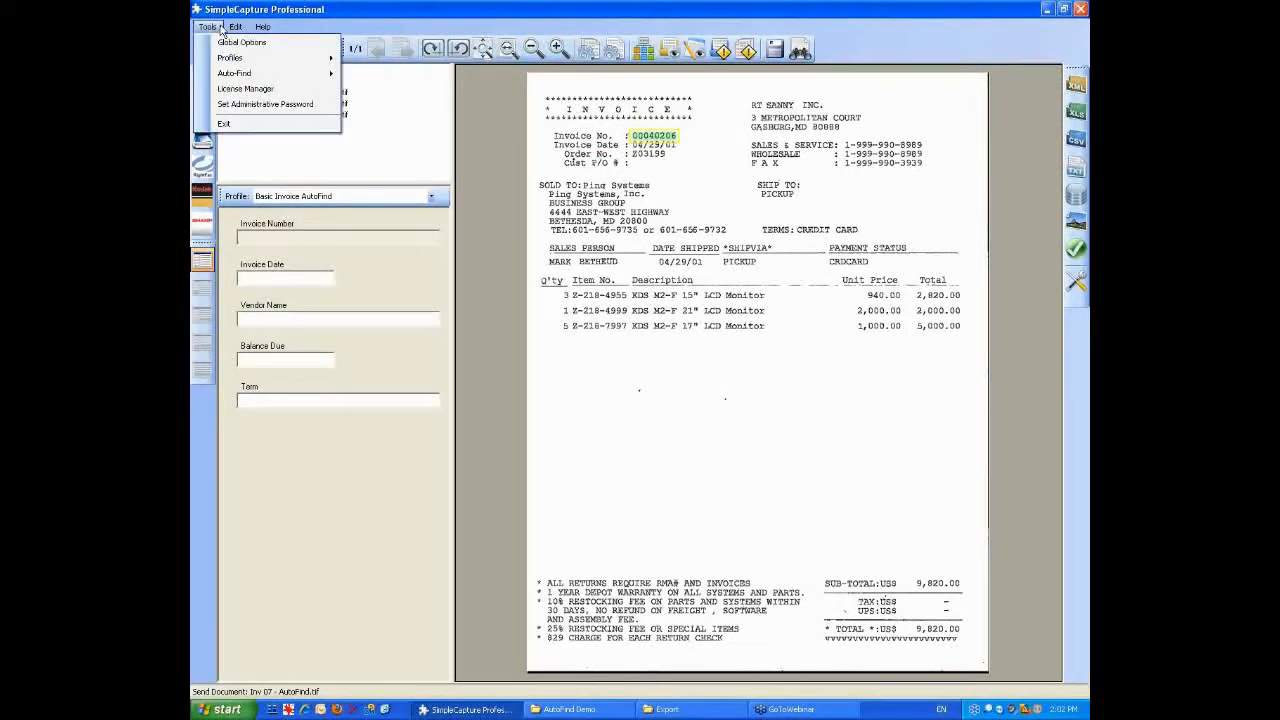
{"action": "mouse_move", "coordinate": [226, 60]}
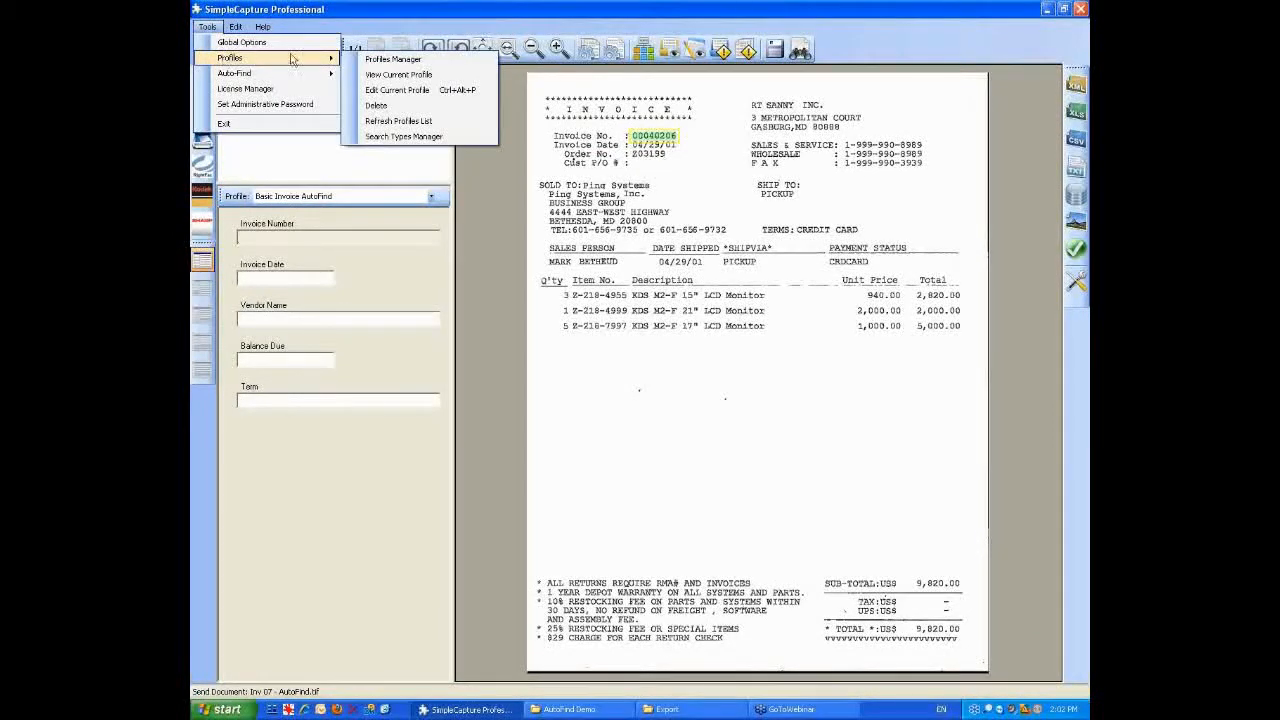
{"action": "left_click", "coordinate": [424, 90]}
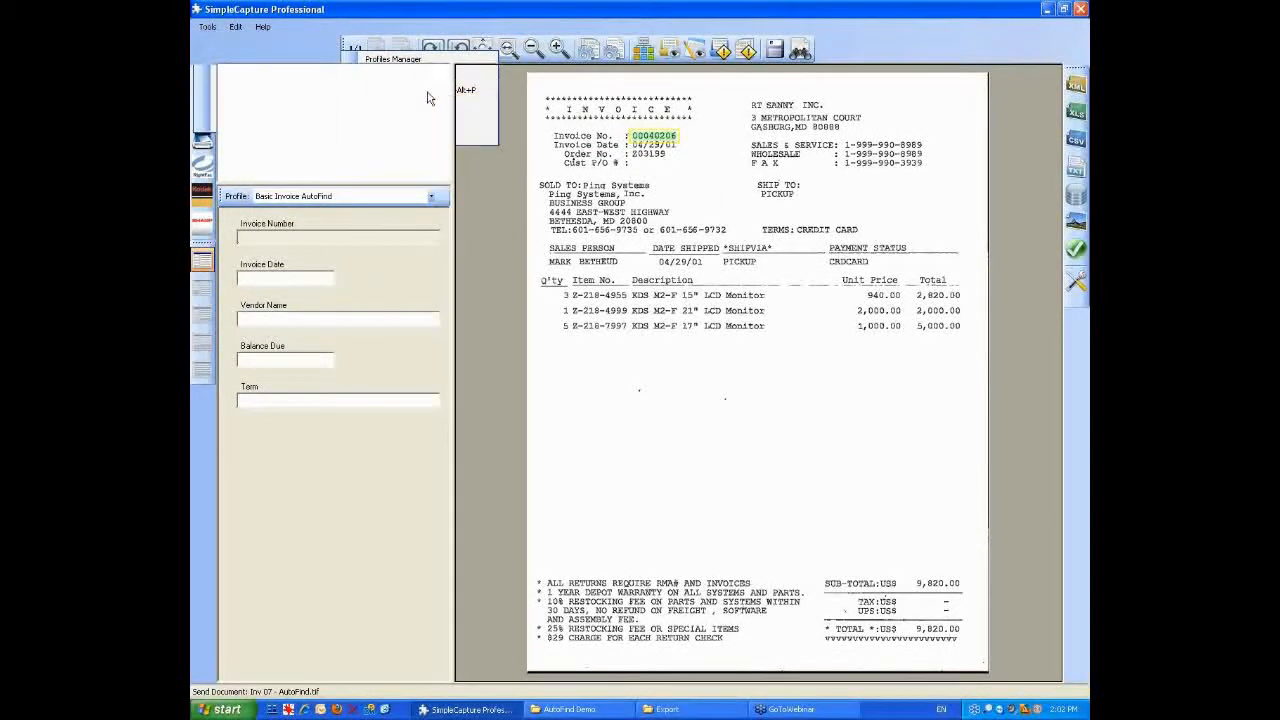
{"action": "left_click_drag", "start_coordinate": [488, 37], "coordinate": [726, 202]}
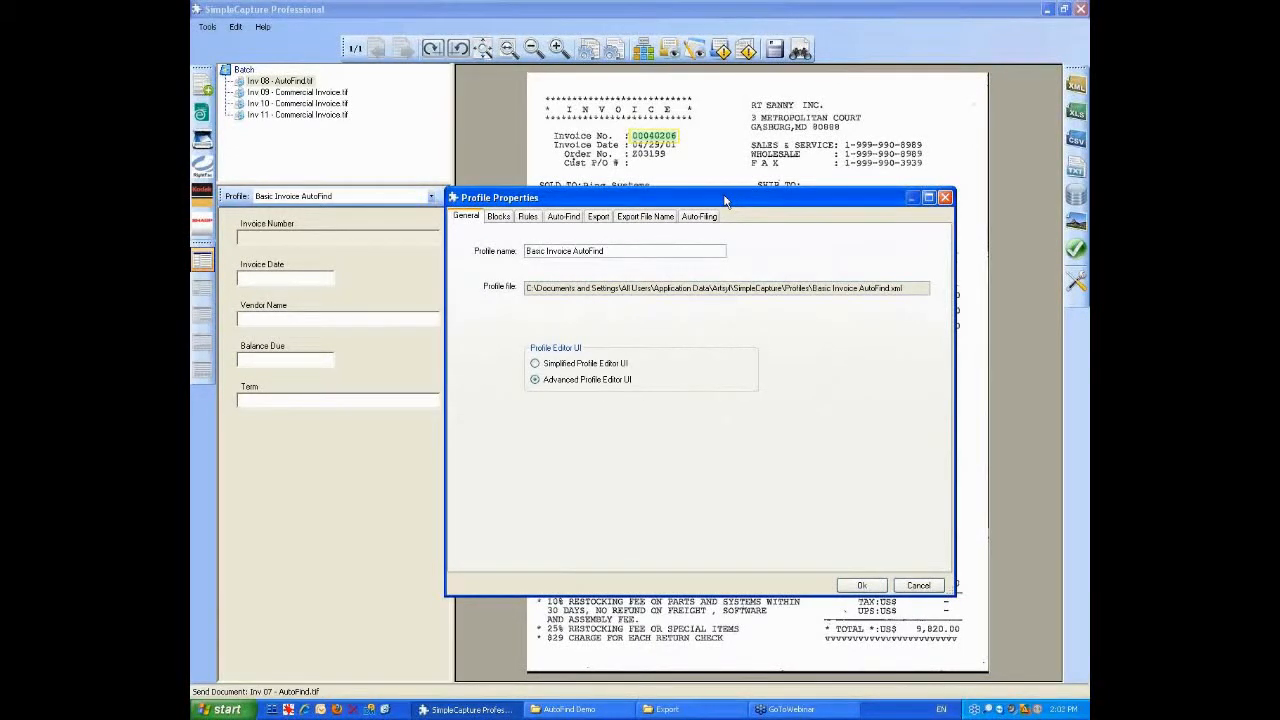
{"action": "left_click", "coordinate": [498, 216]}
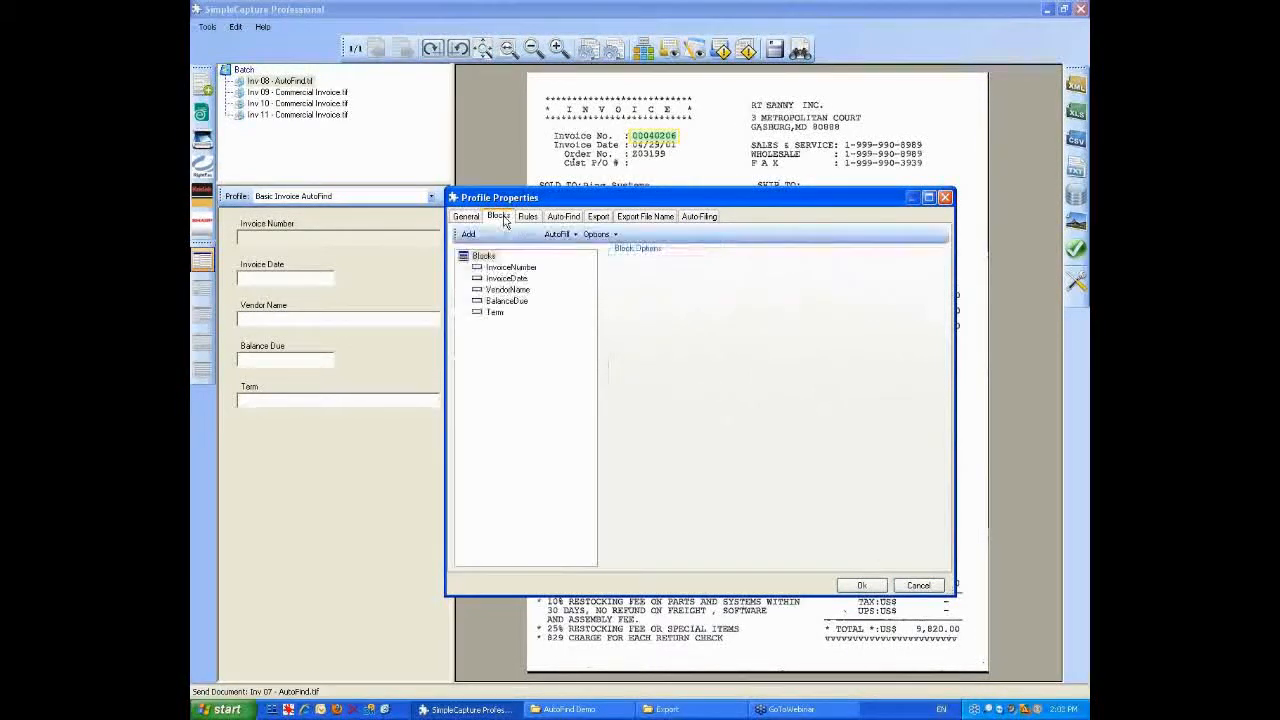
{"action": "left_click", "coordinate": [508, 289]}
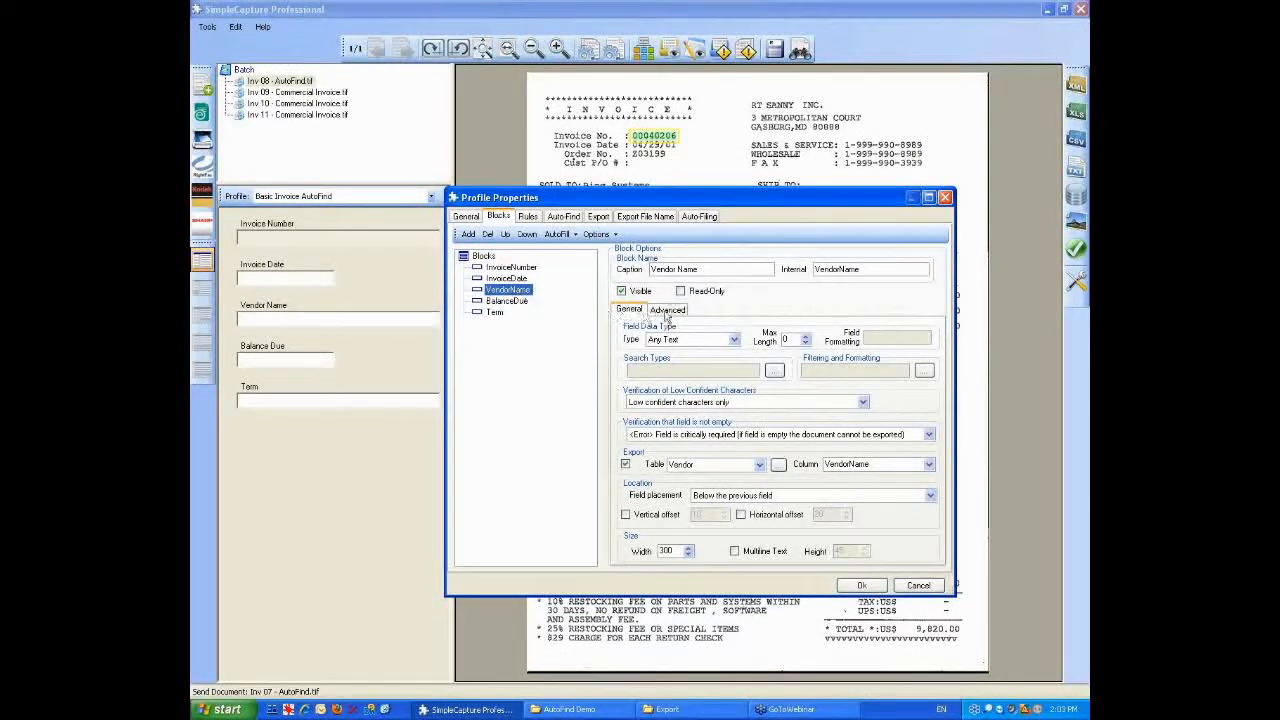
{"action": "left_click", "coordinate": [667, 311]}
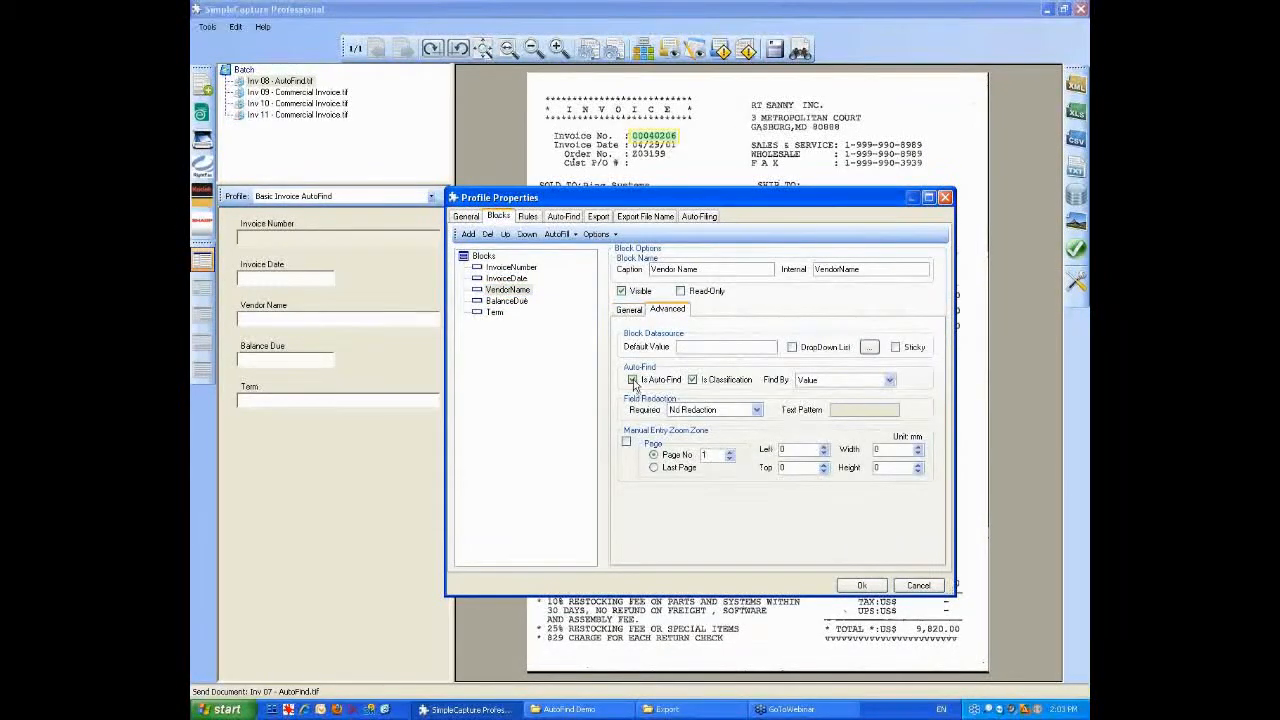
{"action": "left_click", "coordinate": [632, 379]}
{"action": "left_click", "coordinate": [565, 217]}
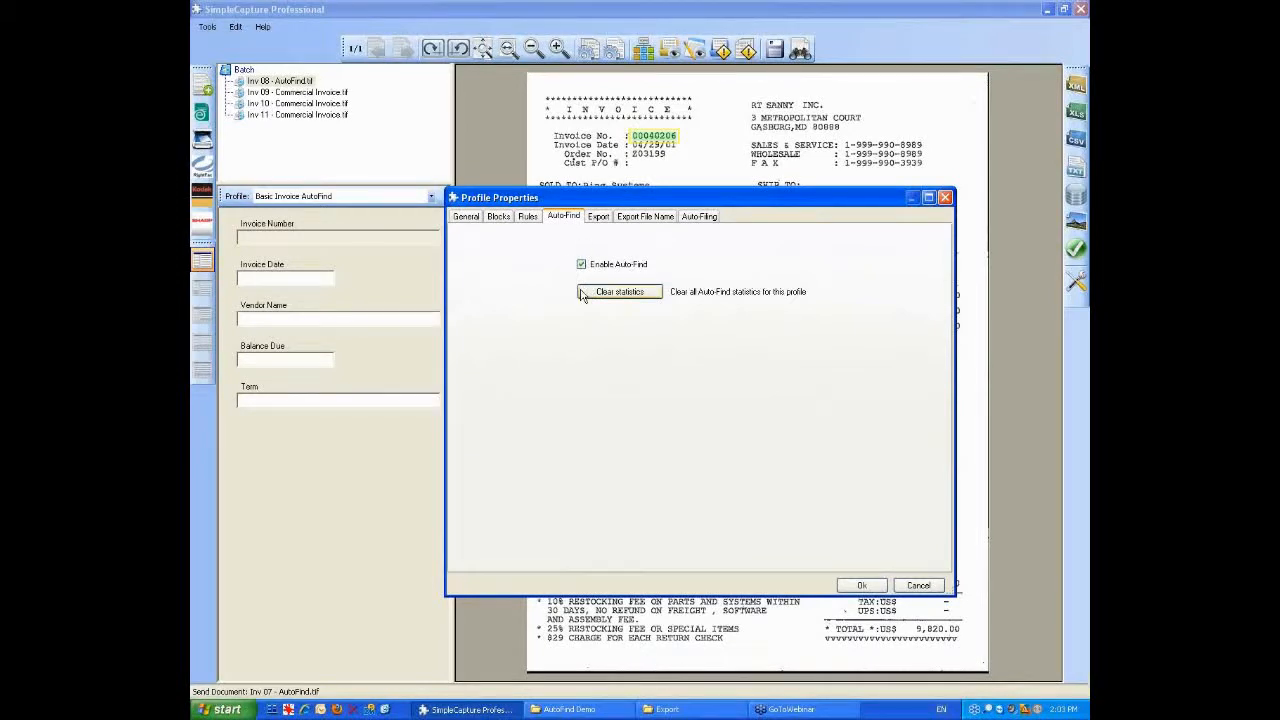
{"action": "left_click", "coordinate": [910, 584]}
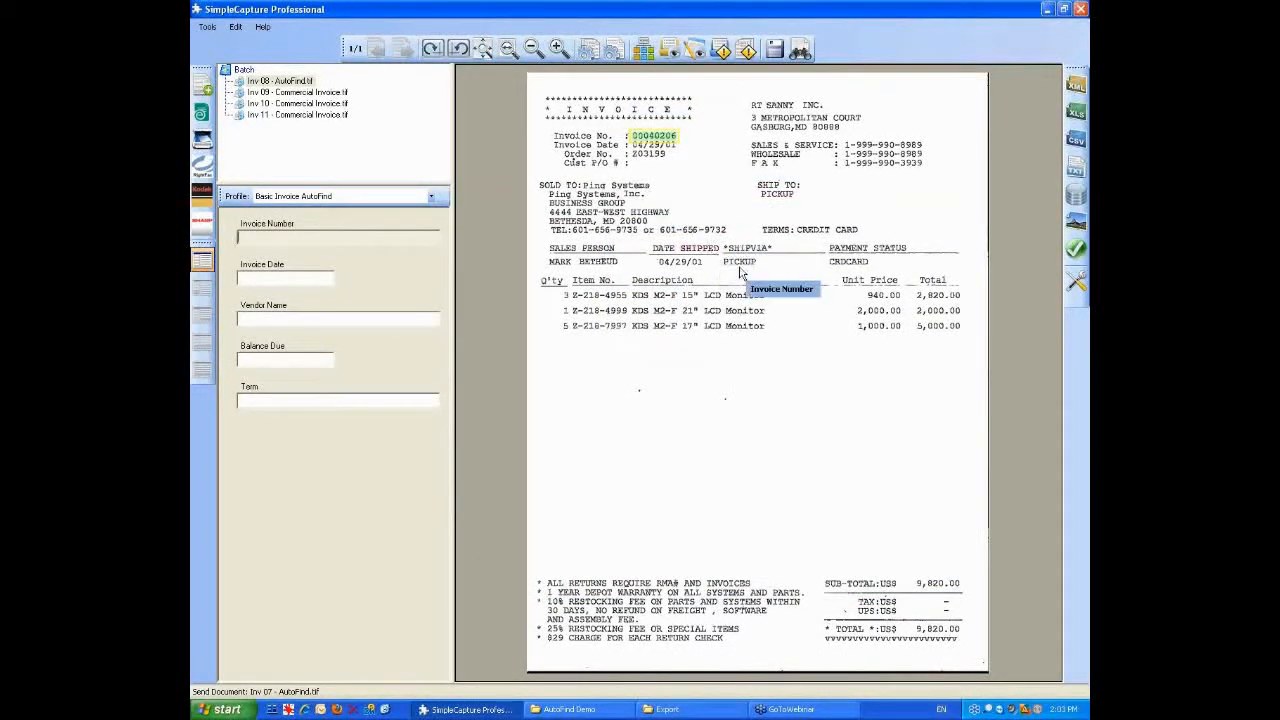
Fill the fields of Inv 08 through Auto-Find and send the document
{"action": "key", "text": "Return"}
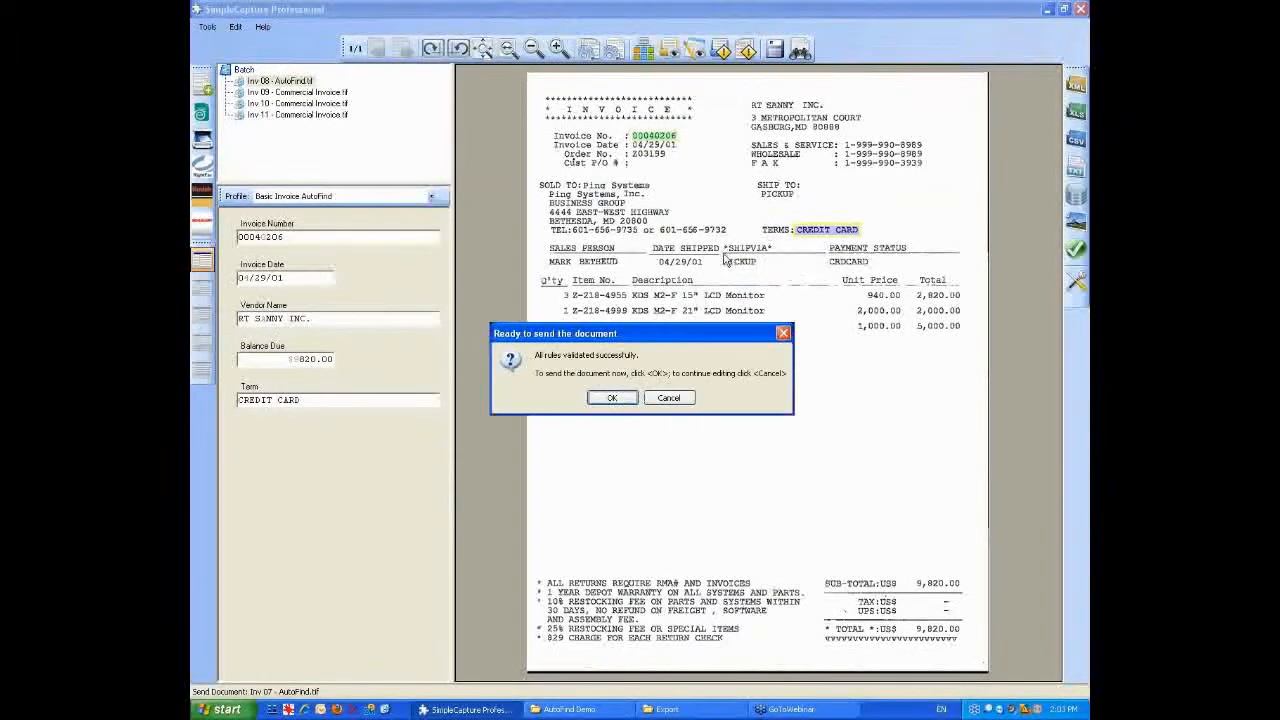
{"action": "left_click", "coordinate": [612, 398]}
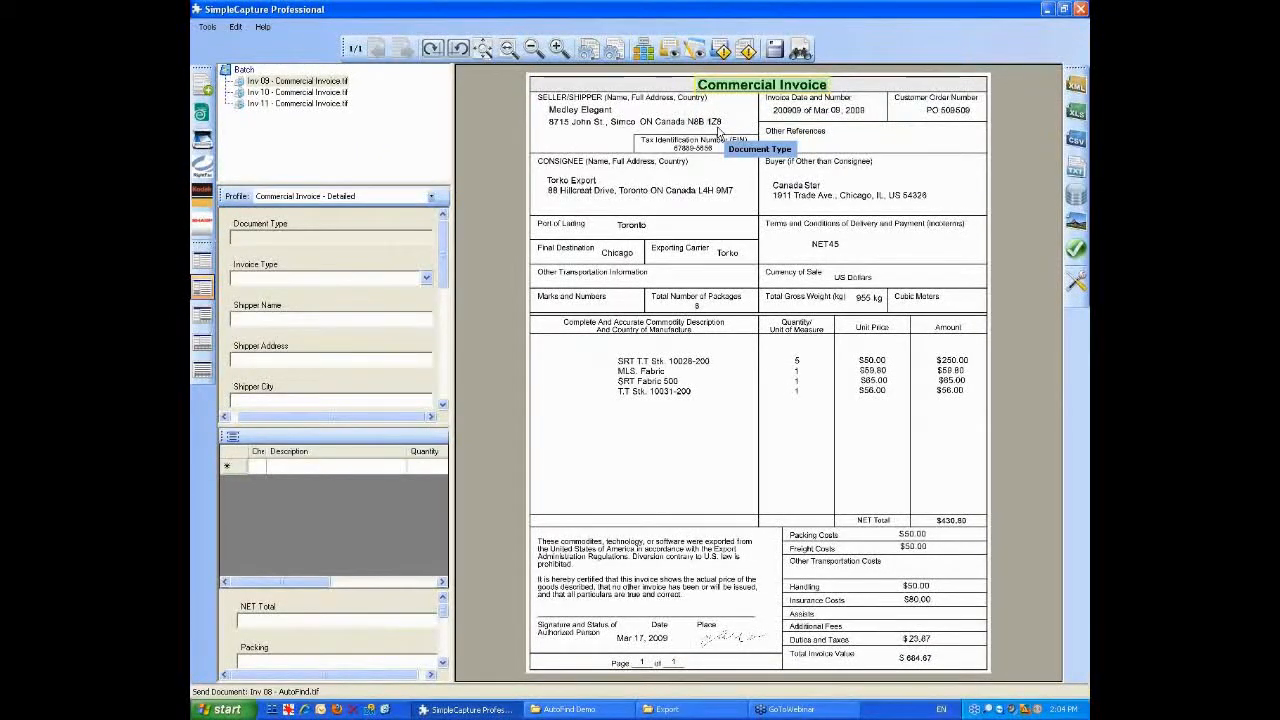
Fill the fields of Inv 09 - Commercial Invoice through Auto-Find and set its Invoice Type to Import
{"action": "left_click", "coordinate": [718, 131]}
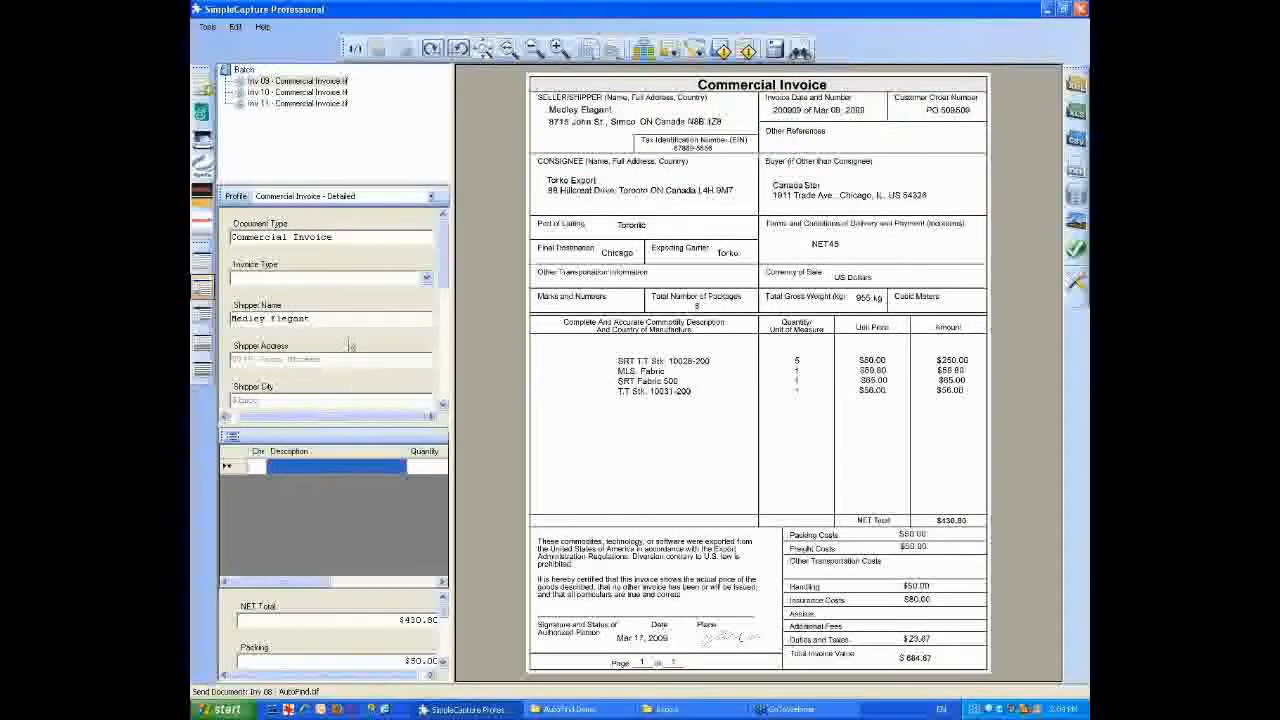
{"action": "left_click", "coordinate": [426, 278]}
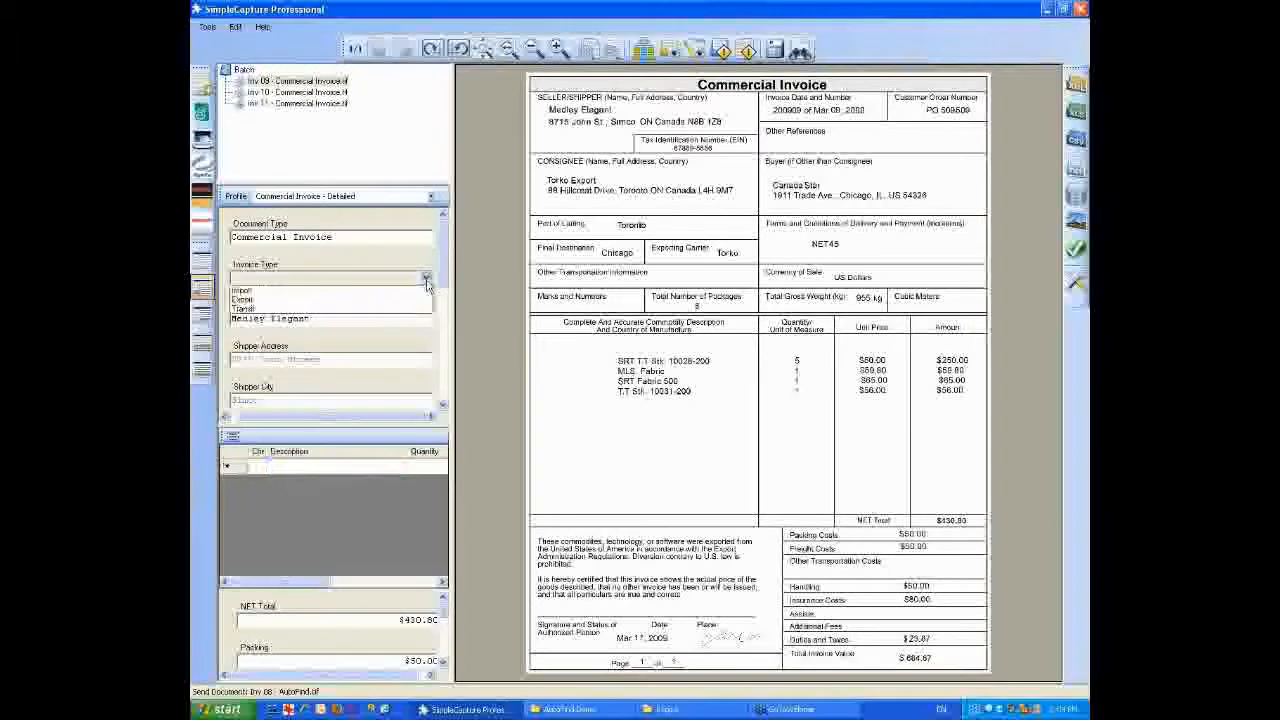
{"action": "left_click", "coordinate": [321, 292]}
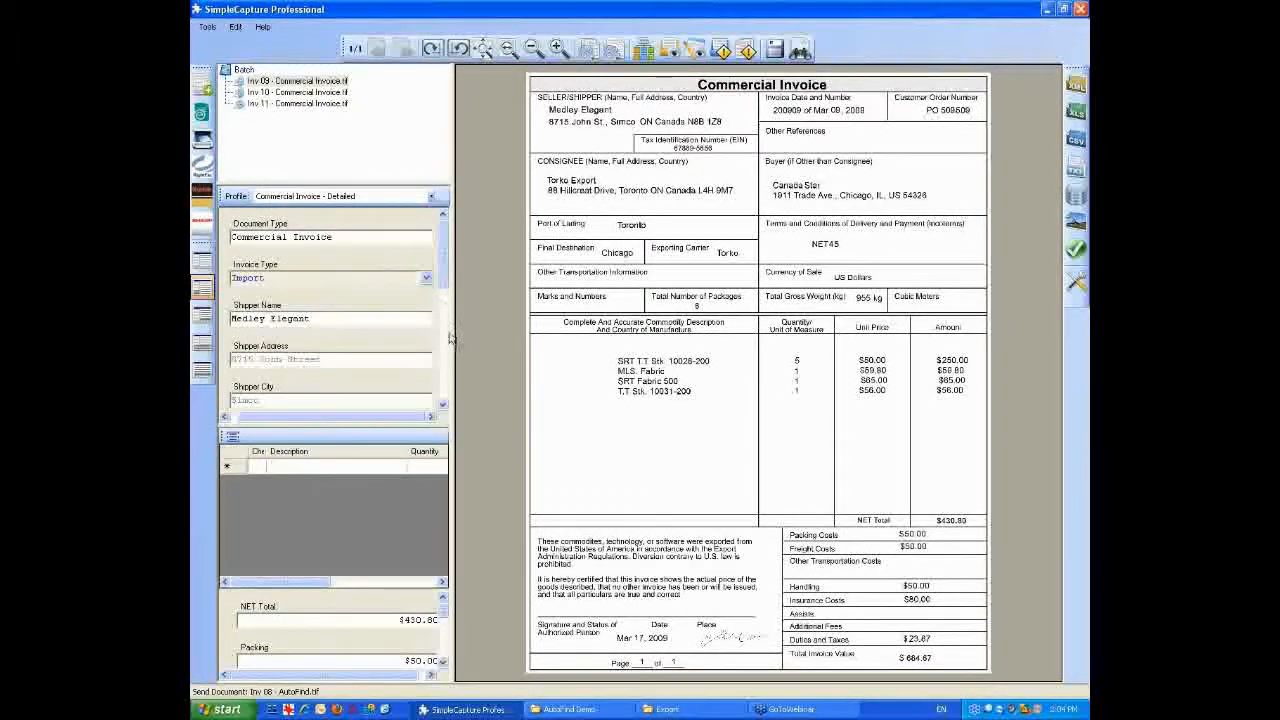